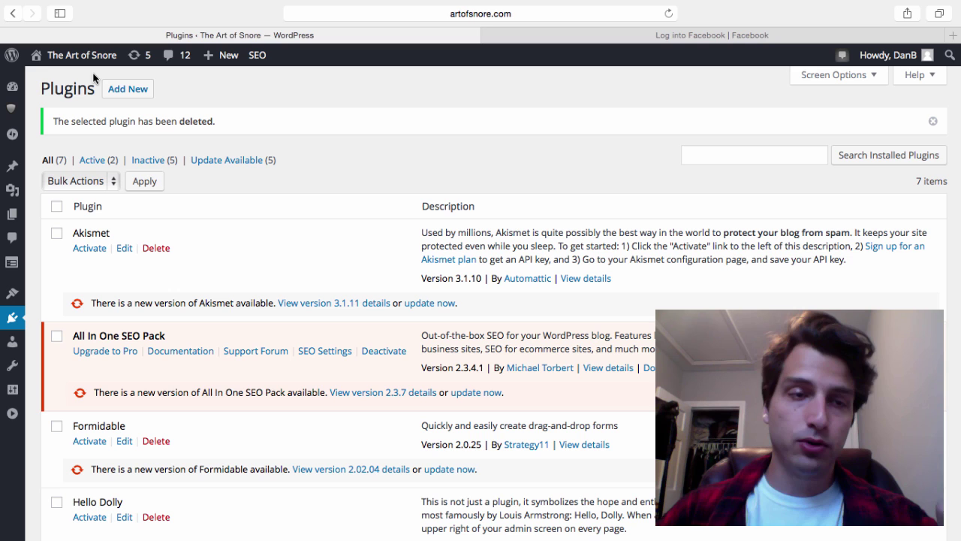
Search the plugin directory for 'facebook comments' and pick the Facebook Comments plugin from the results
mouse_move(20, 91)
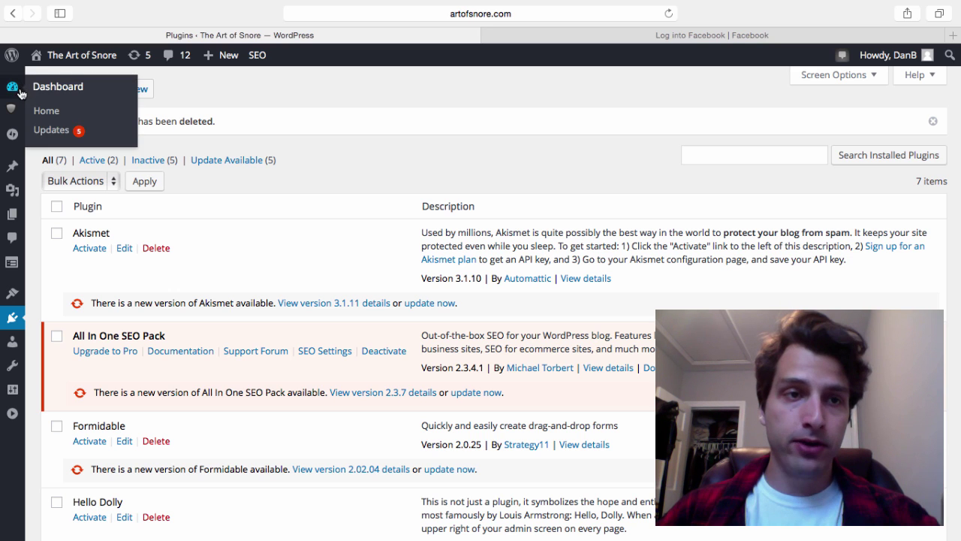
click(8, 323)
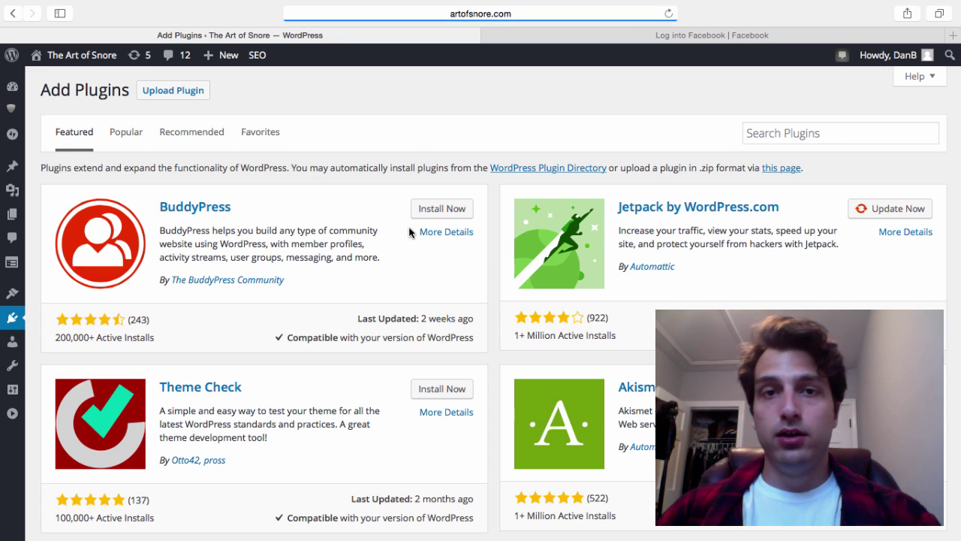
click(769, 133)
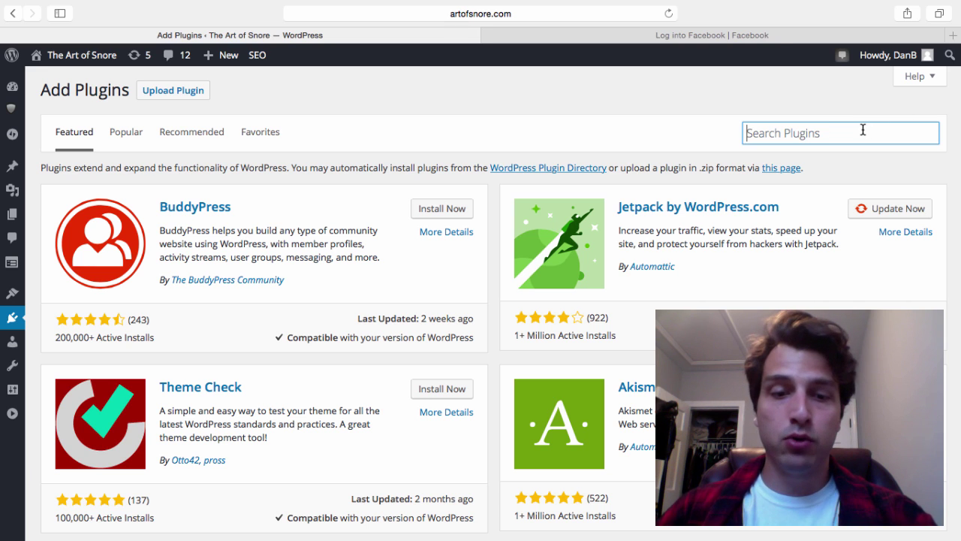
text(facebook comments)
key(Return)
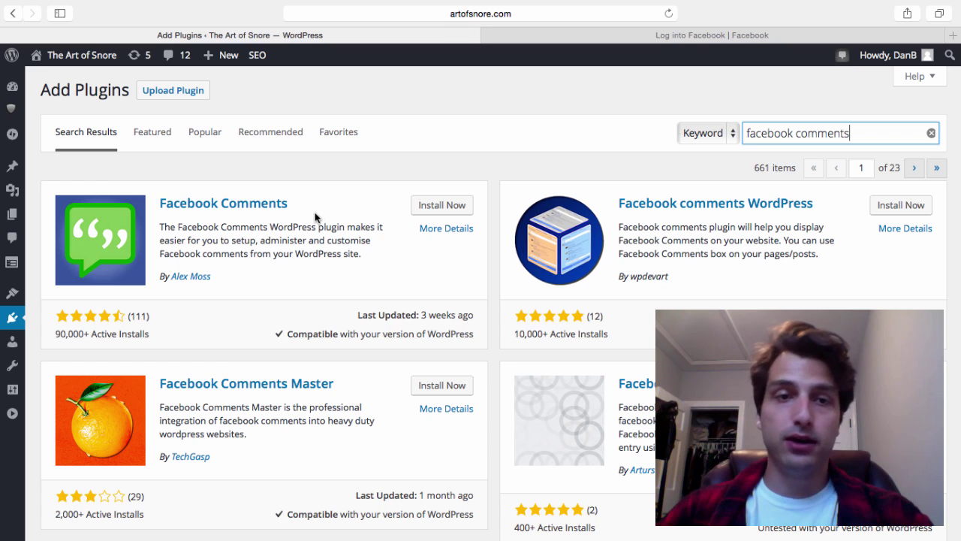
click(438, 204)
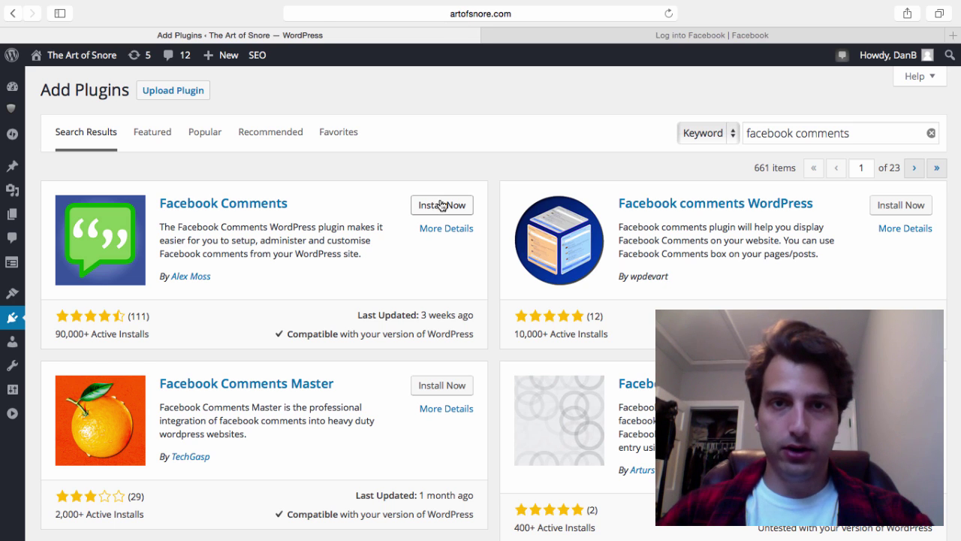
Install and activate the Facebook Comments plugin
click(442, 205)
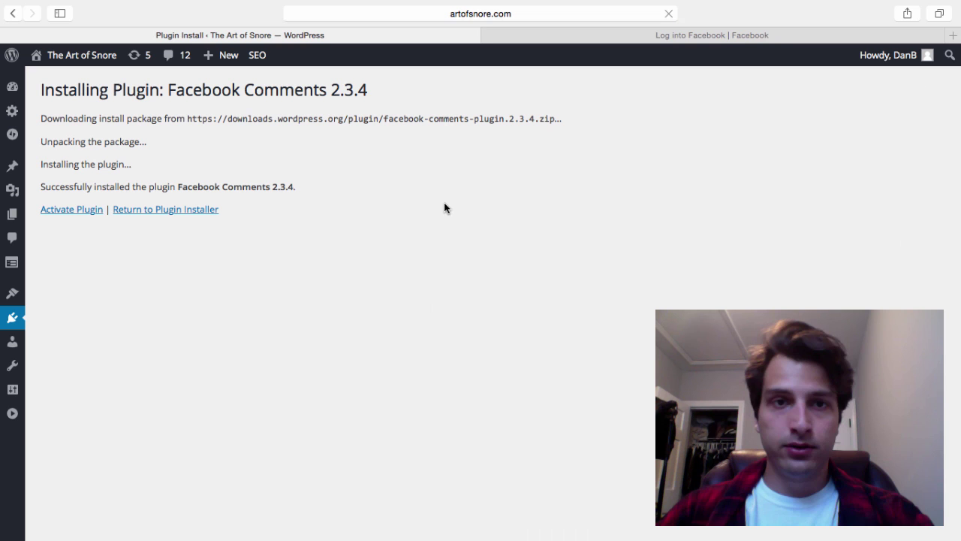
click(79, 205)
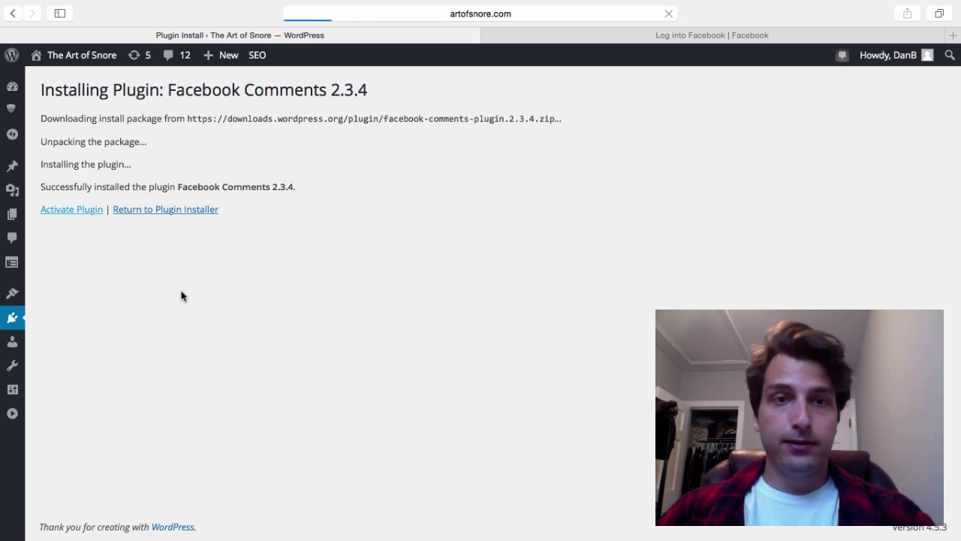
scroll(274, 340, down, 3)
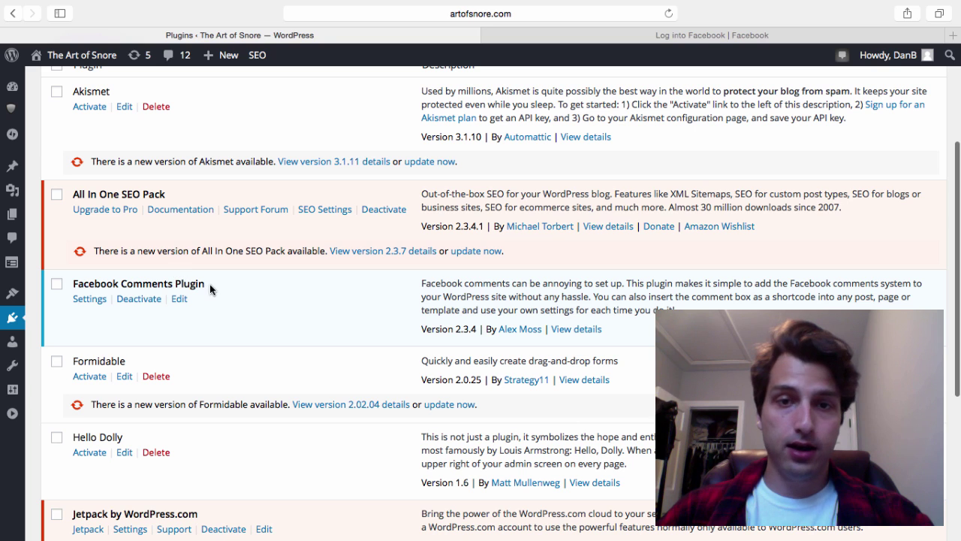
Open the Facebook Comments settings and follow the link to create a comments app
click(87, 299)
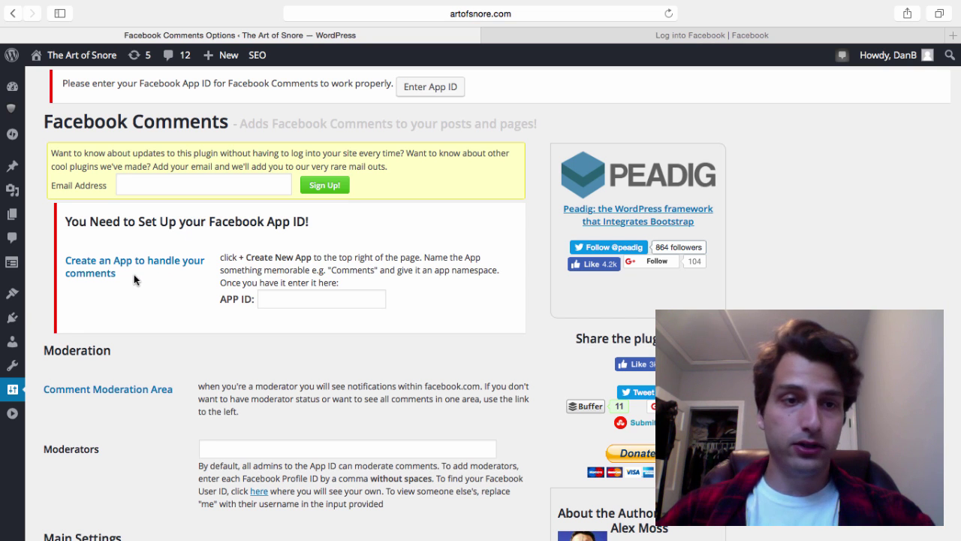
drag(134, 275, 151, 296)
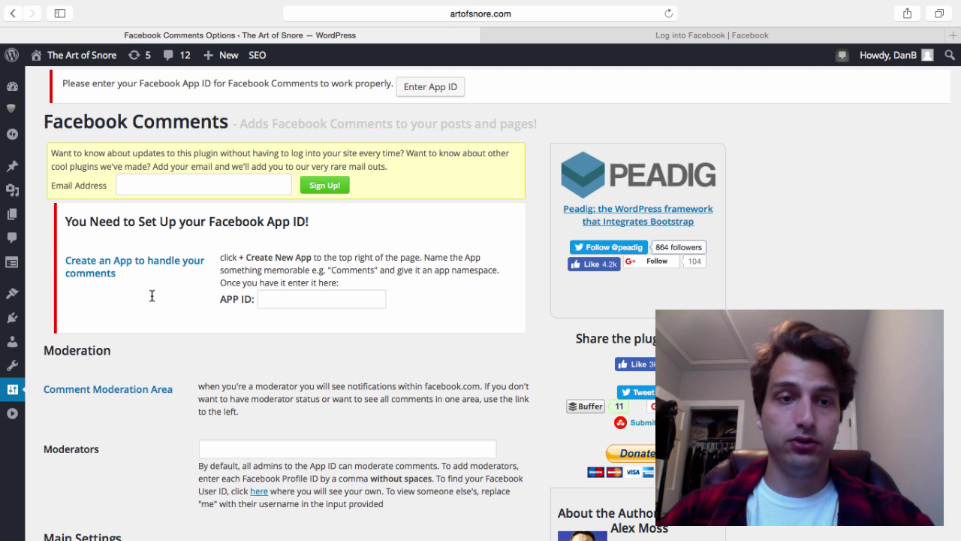
click(100, 260)
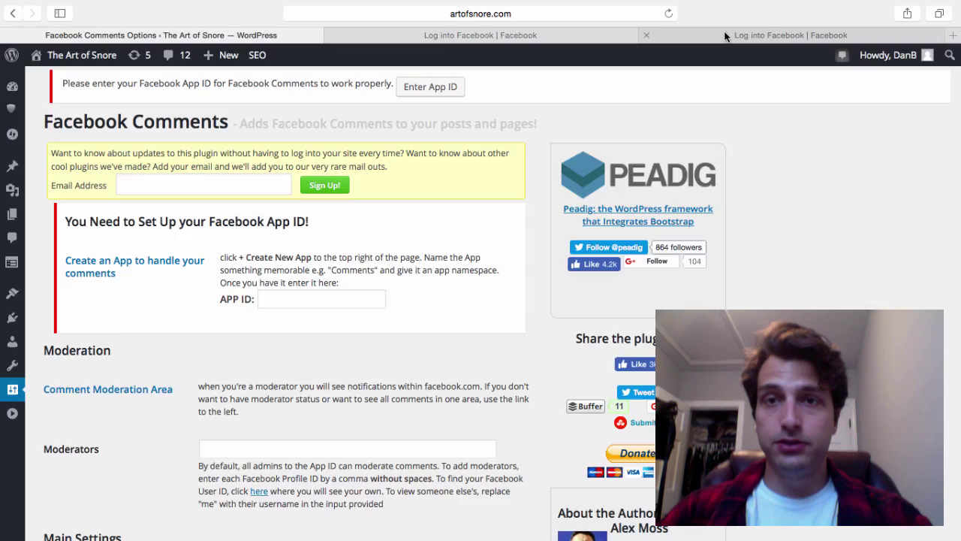
Log in to Facebook for Developers and start a new WWW app named 'Art of Snore'
click(725, 35)
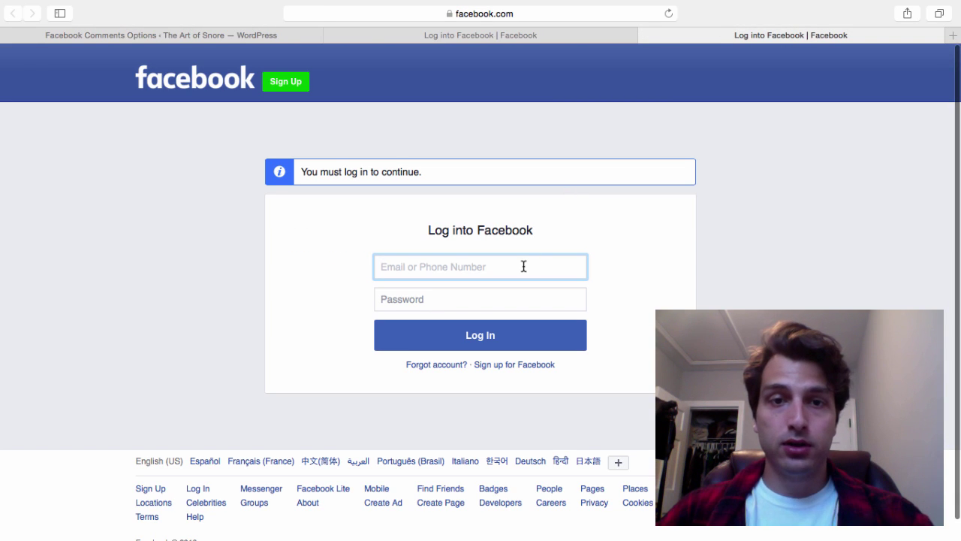
text(user@example.com)
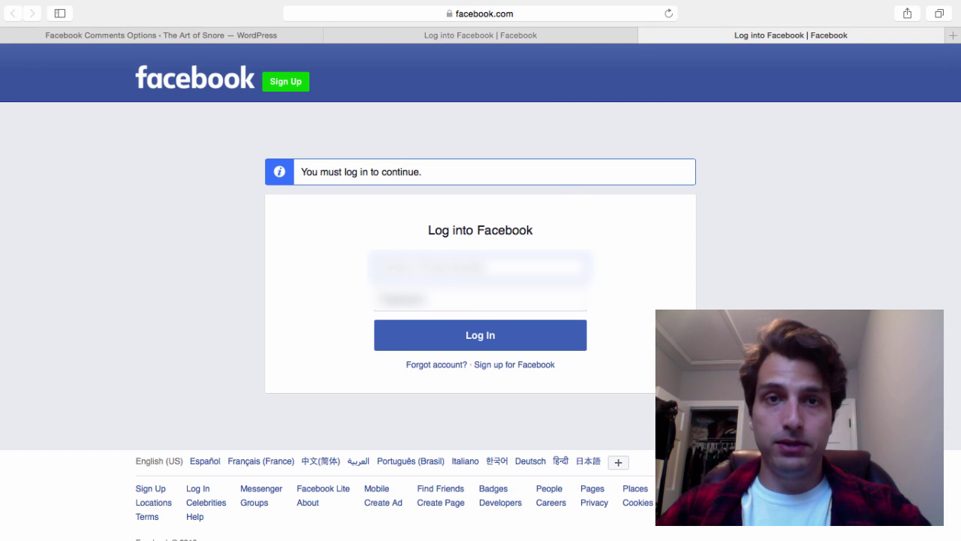
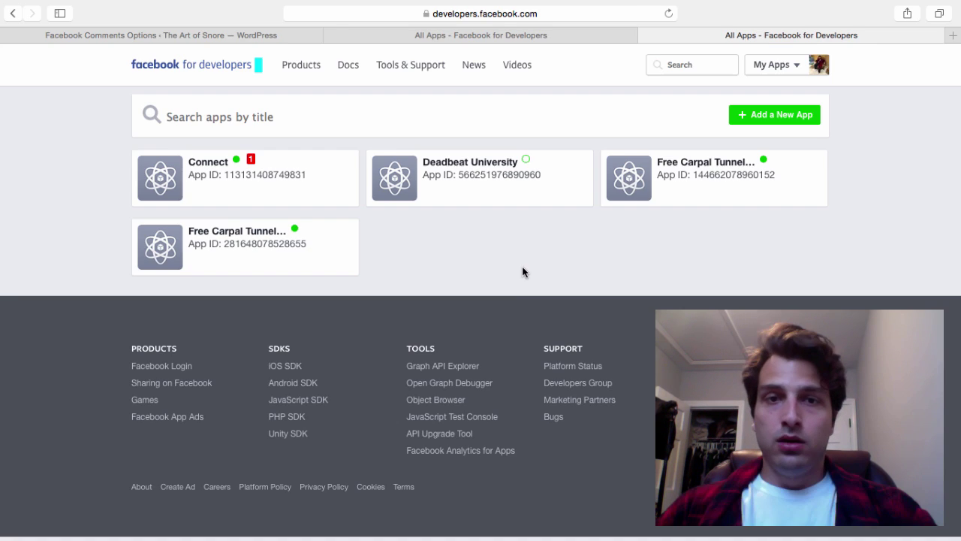
click(781, 124)
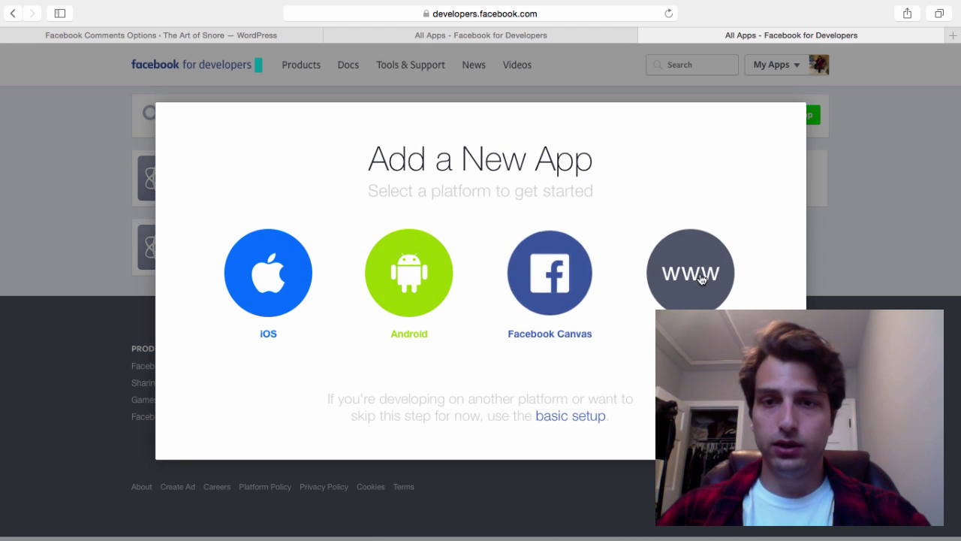
click(697, 278)
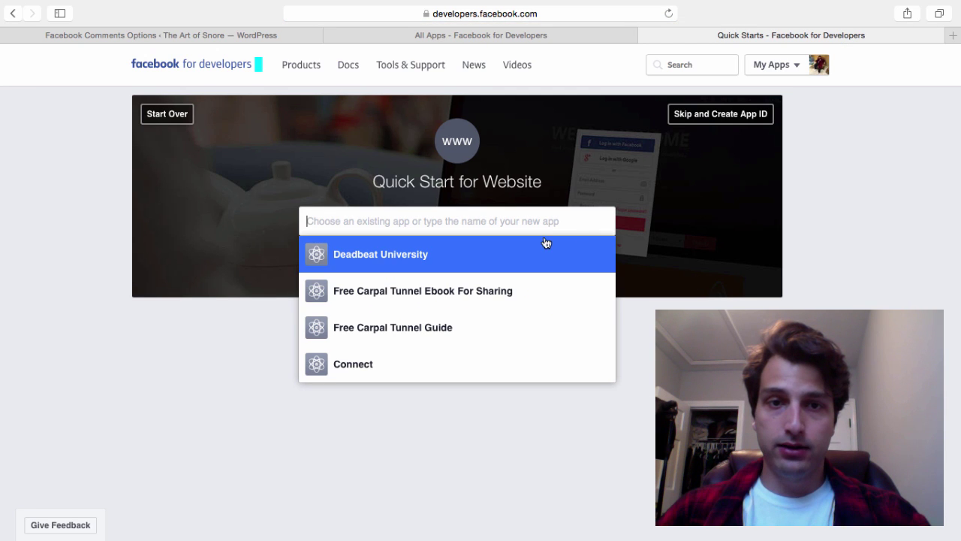
text(AR)
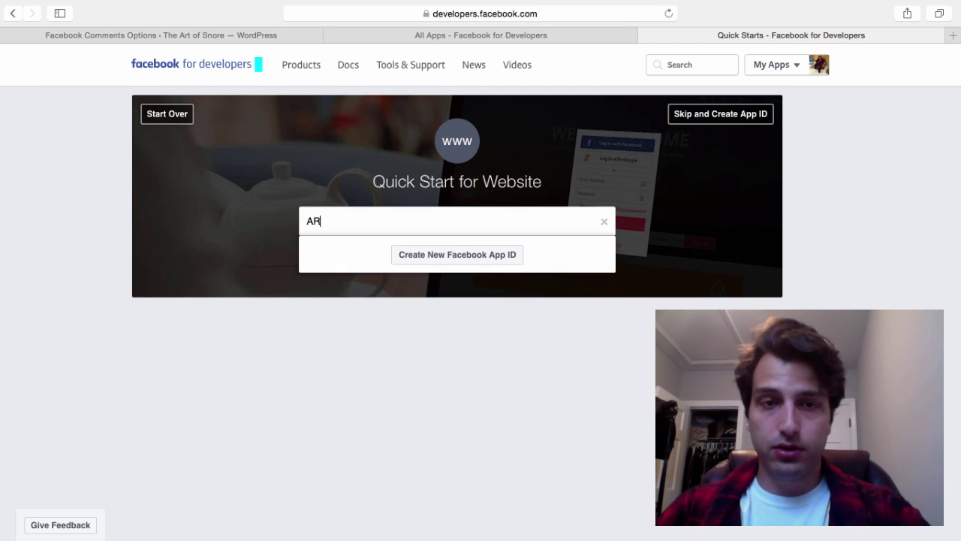
text(t of Snore)
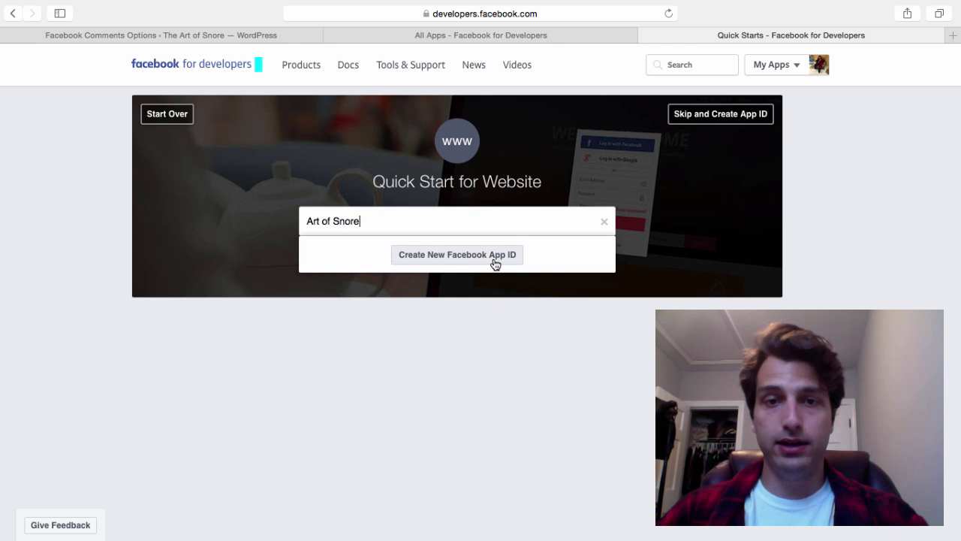
triple_click(429, 220)
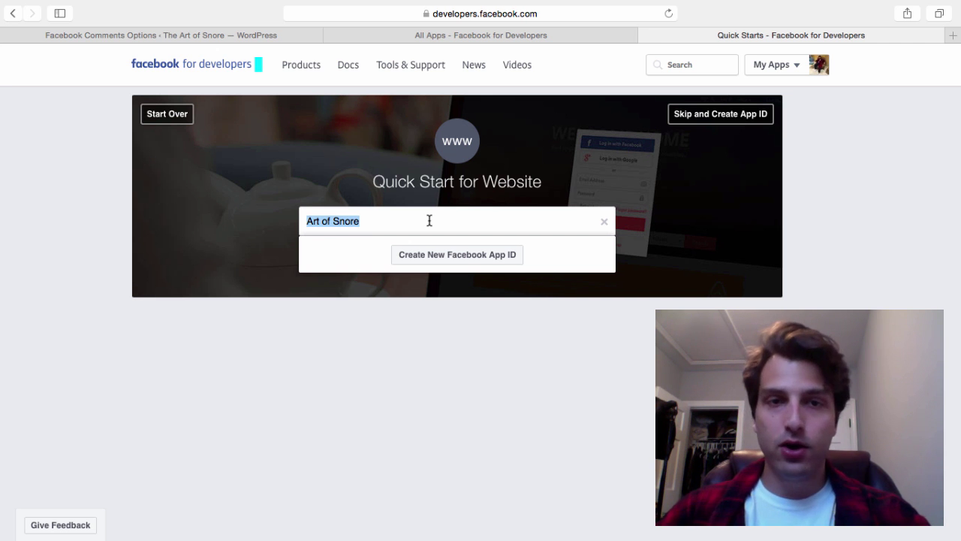
Fill the new App ID form with the contact e-mail and the Health & Fitness category
click(456, 255)
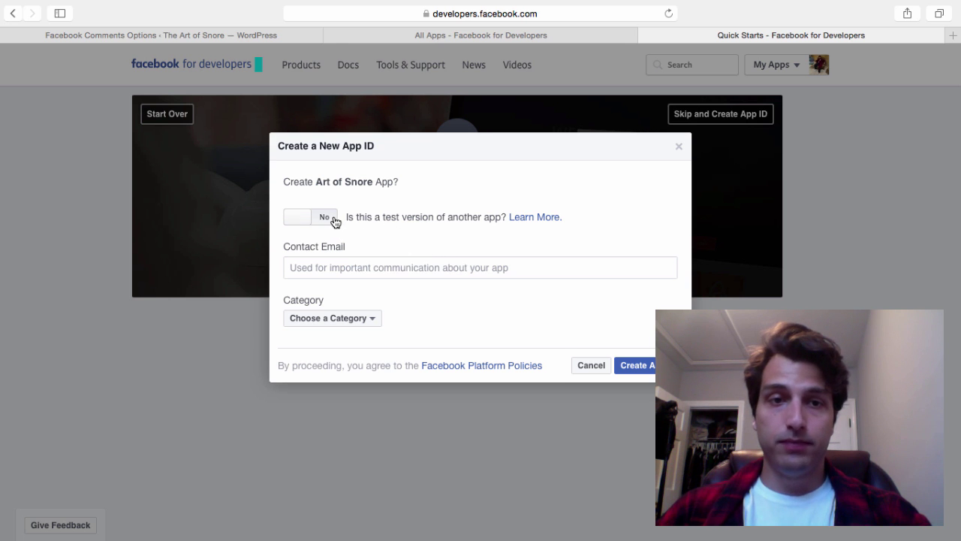
click(401, 267)
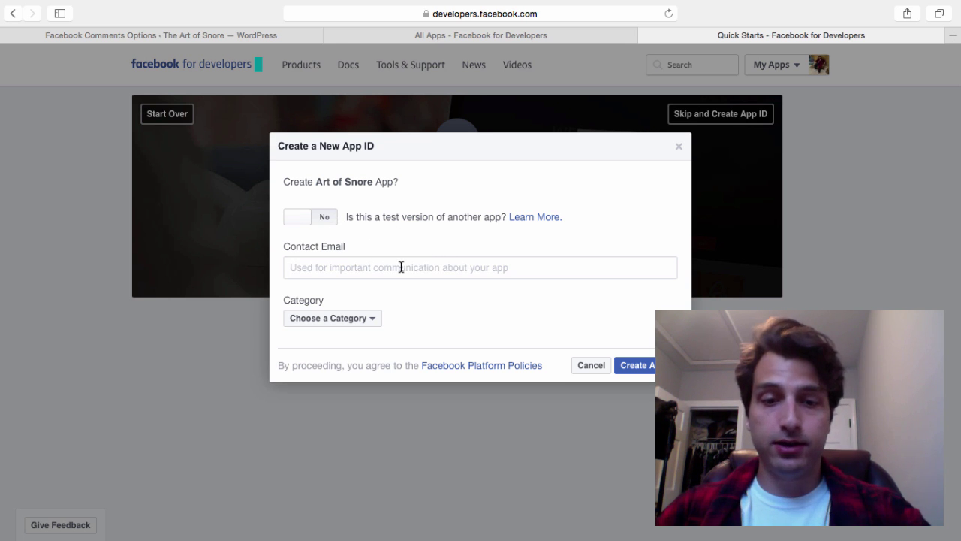
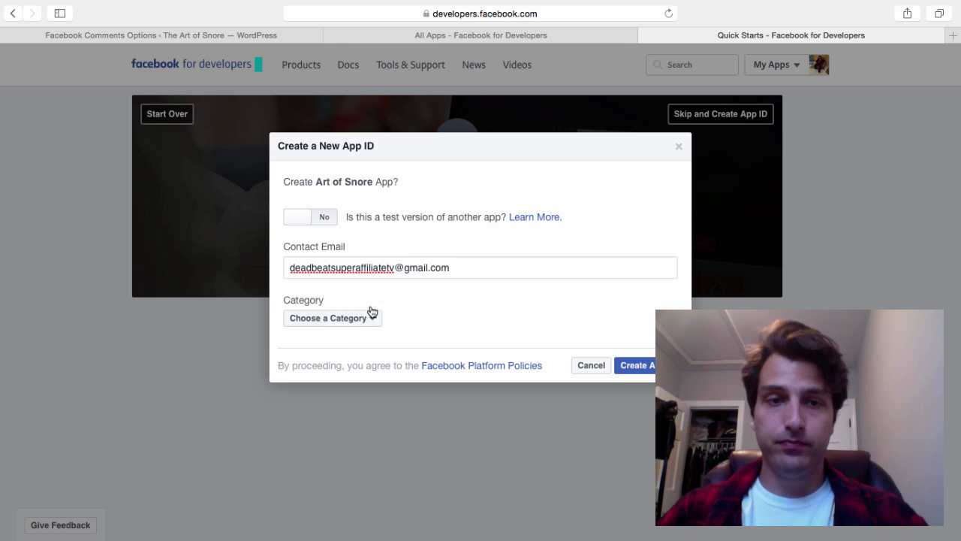
click(343, 323)
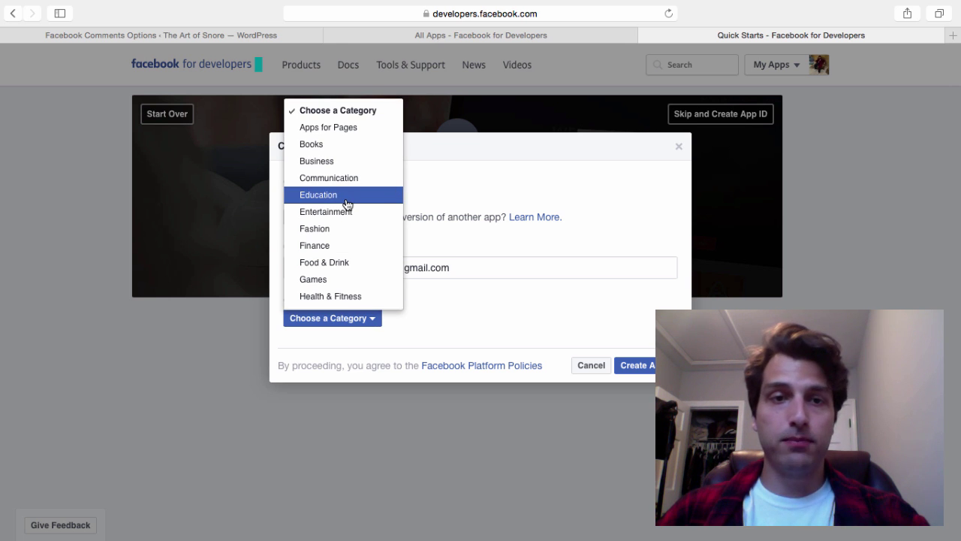
click(345, 295)
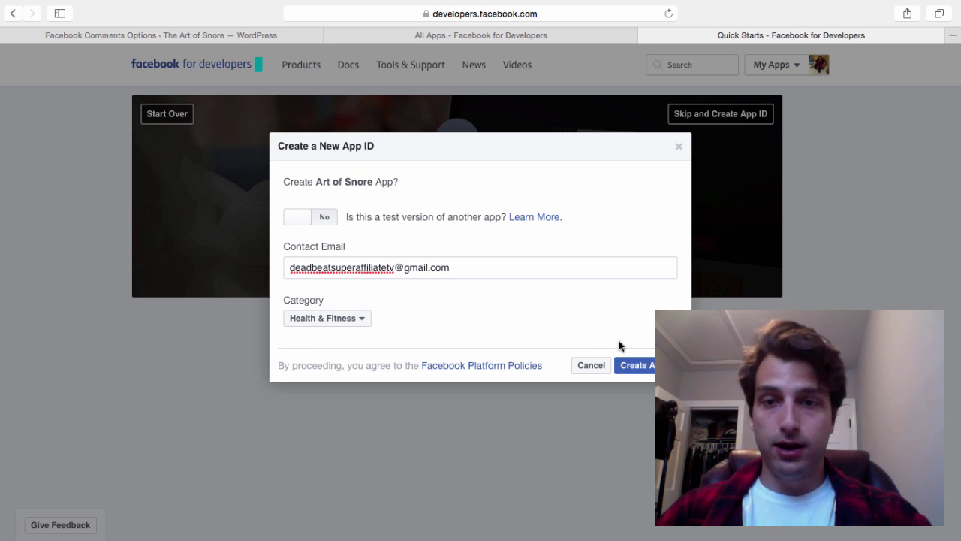
Submit the App ID form, then mark the five lion photos and submit the security check
click(640, 364)
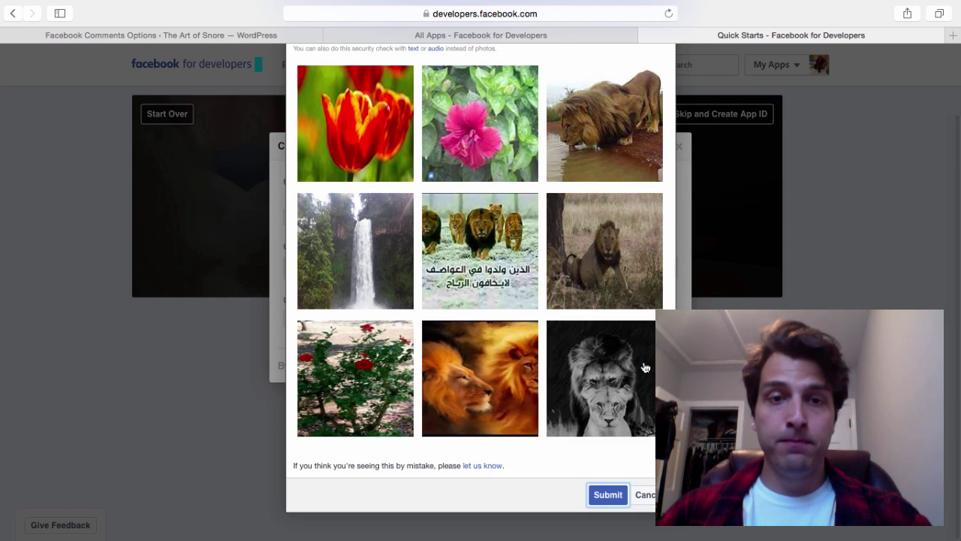
scroll(480, 285, up, 2)
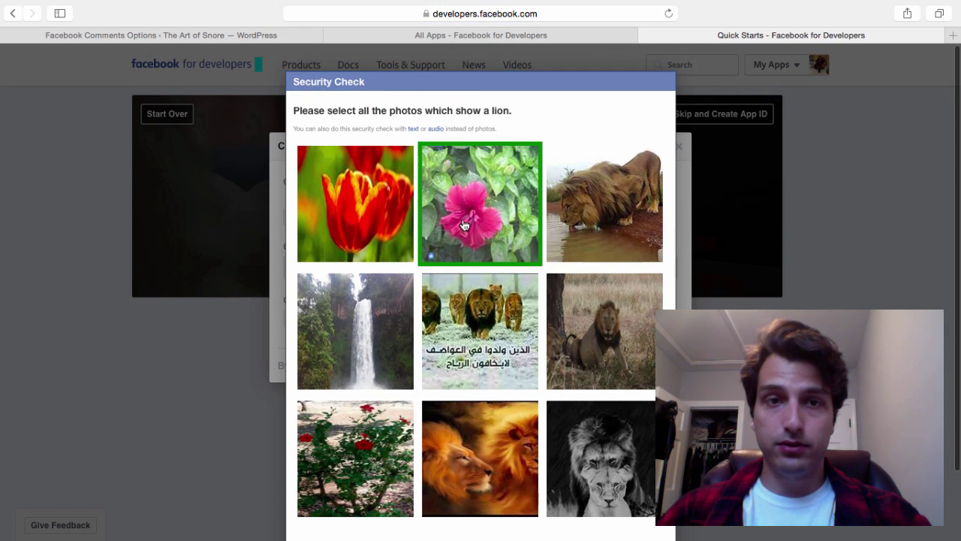
scroll(464, 225, down, 2)
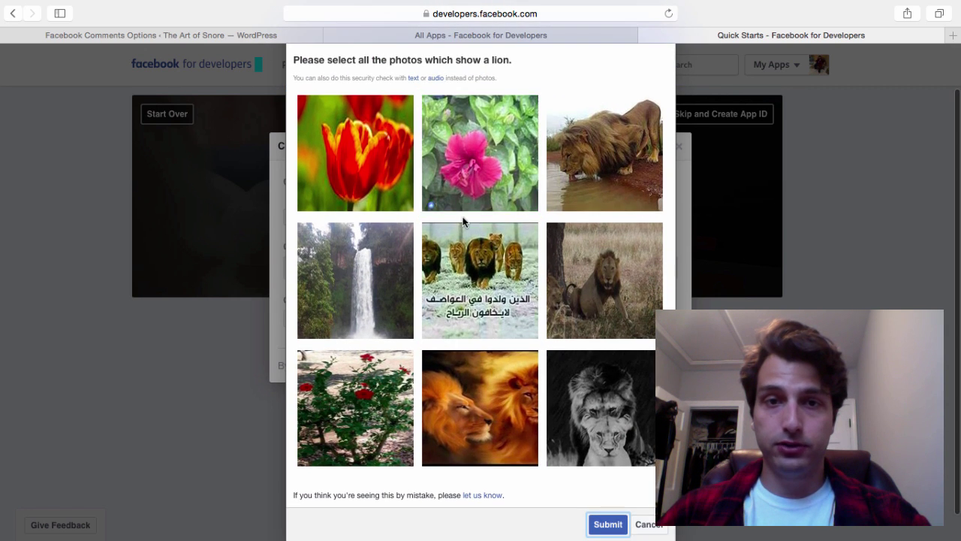
click(543, 183)
click(585, 273)
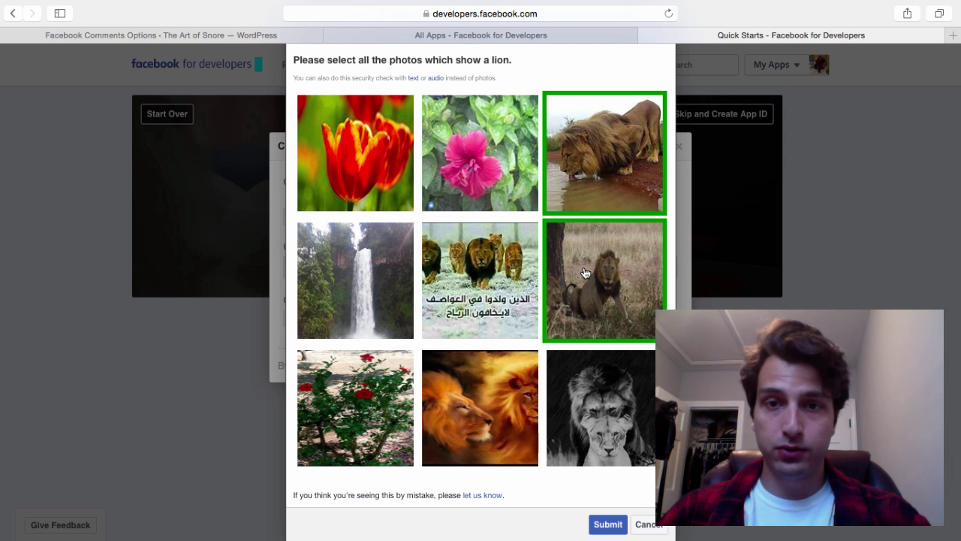
click(484, 270)
click(484, 398)
click(638, 393)
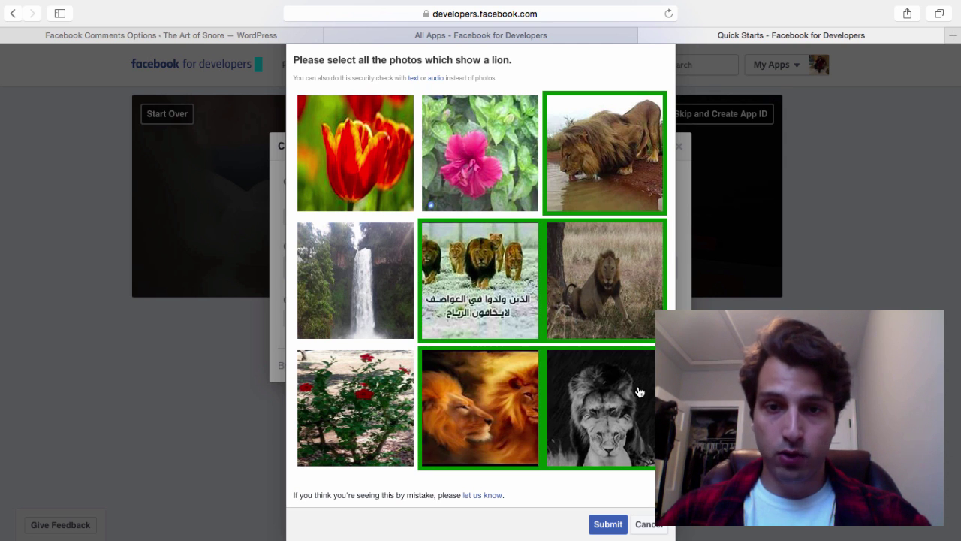
scroll(638, 392, down, 1)
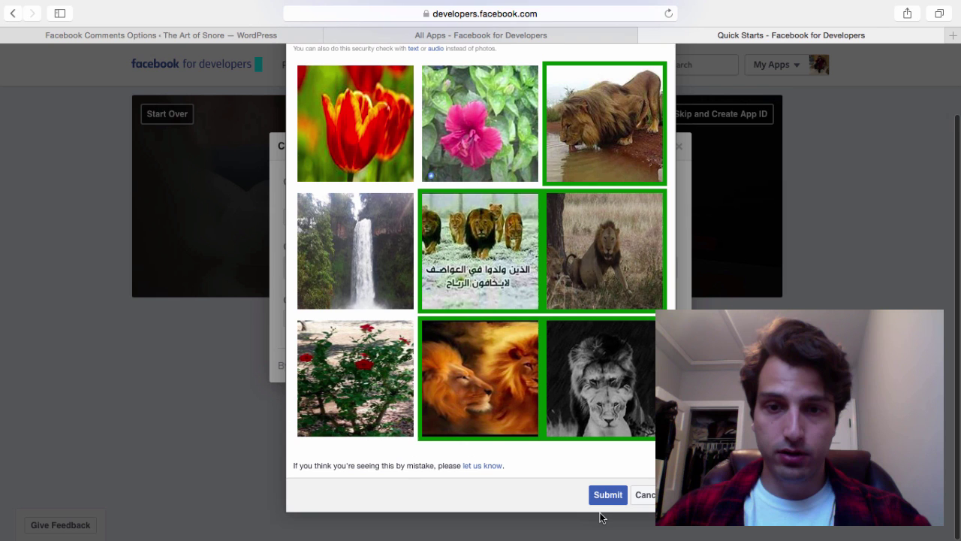
click(602, 497)
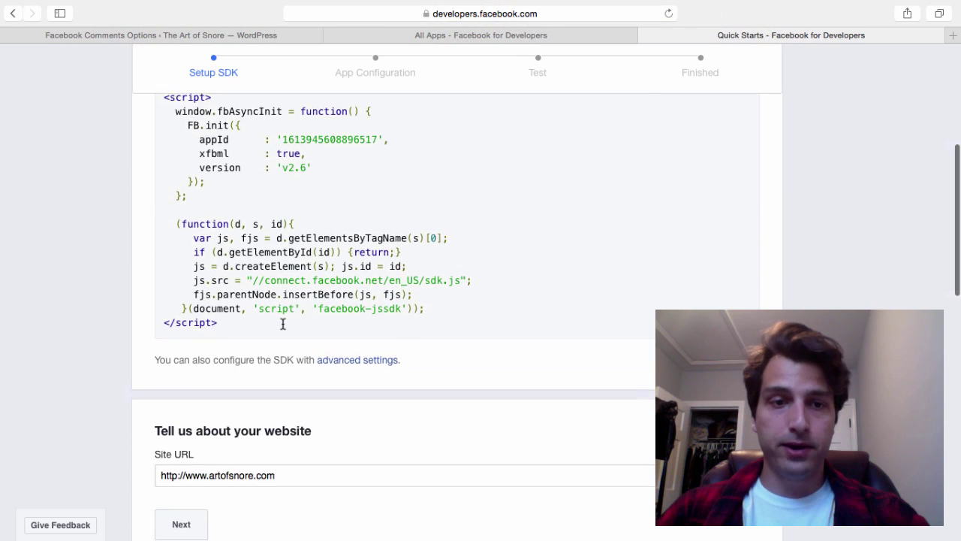
Confirm the site URL in the website quick start
triple_click(284, 430)
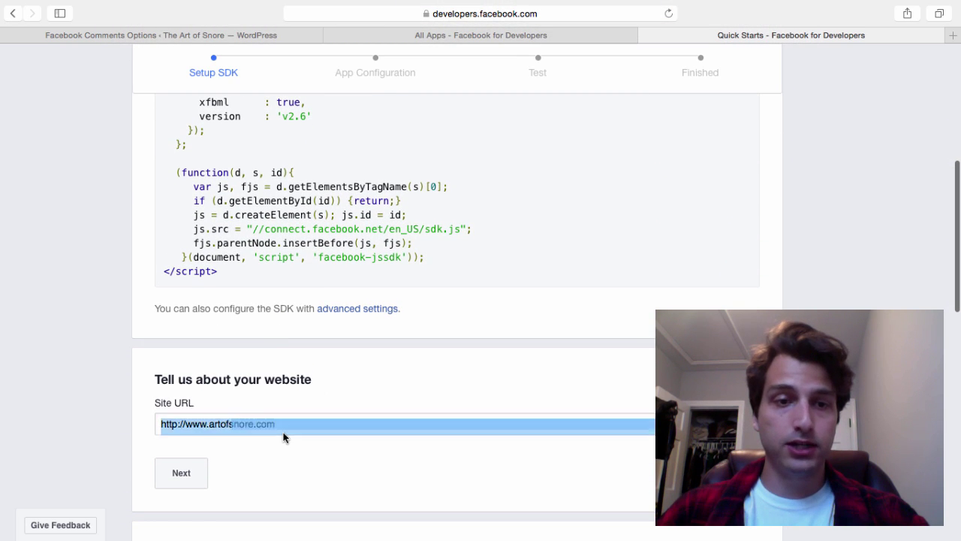
click(290, 425)
click(160, 485)
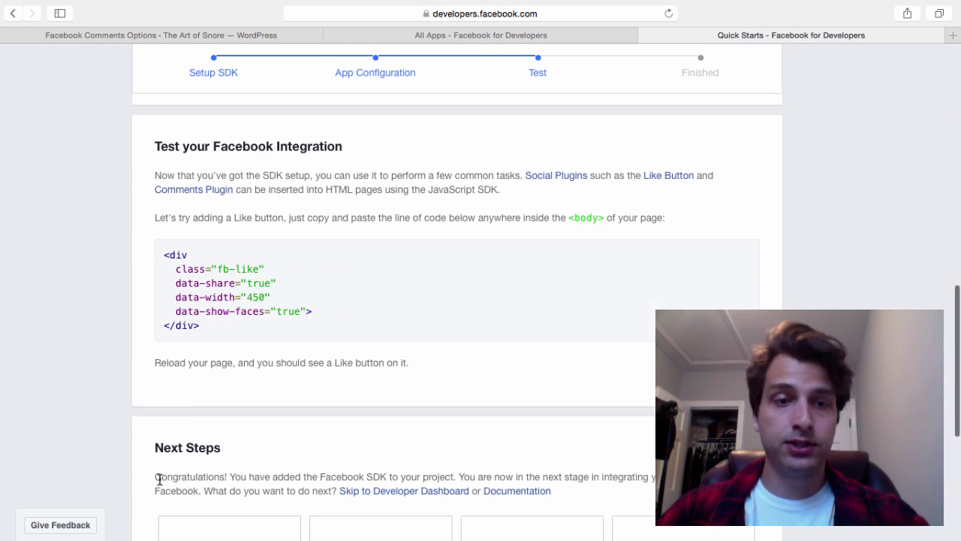
Select just the app ID number in the SDK setup snippet
scroll(293, 374, down, 5)
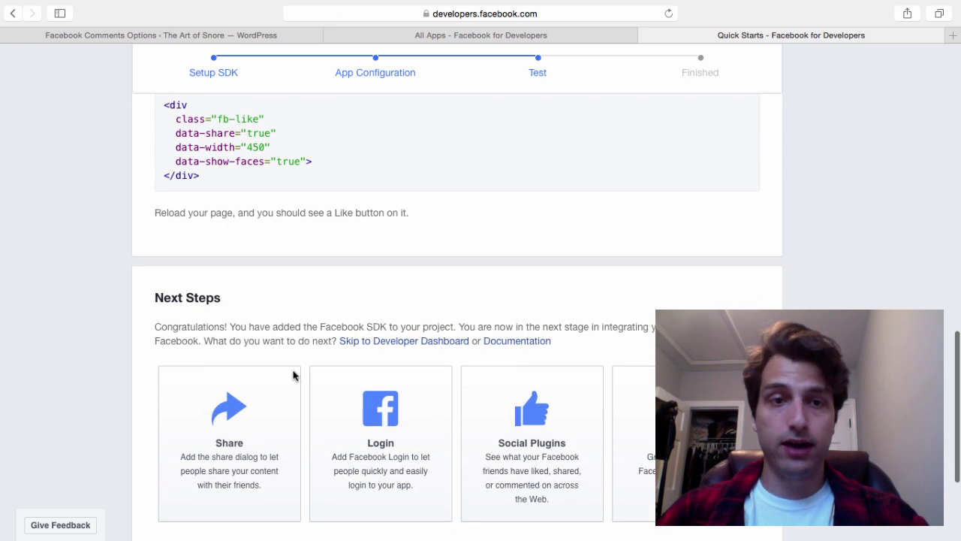
scroll(293, 353, down, 5)
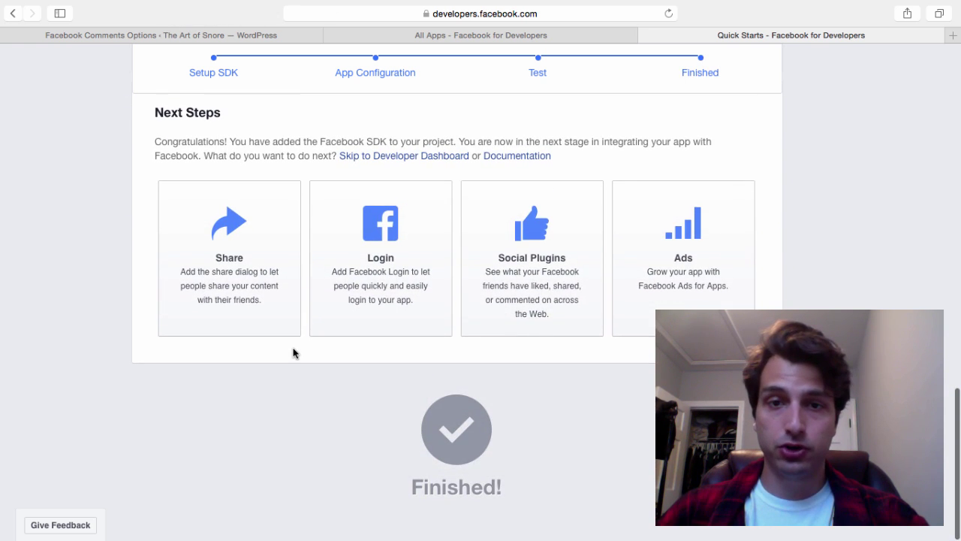
scroll(293, 353, up, 15)
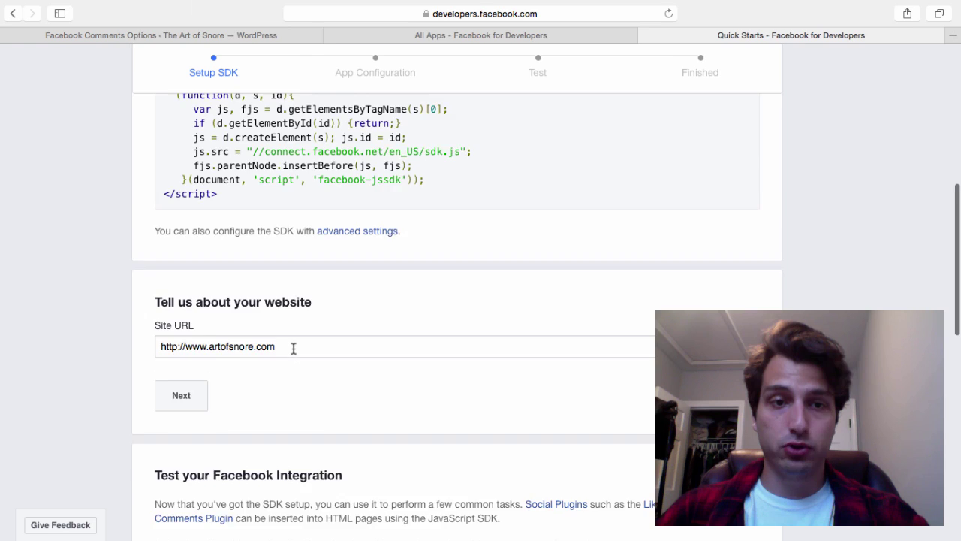
scroll(293, 349, up, 1)
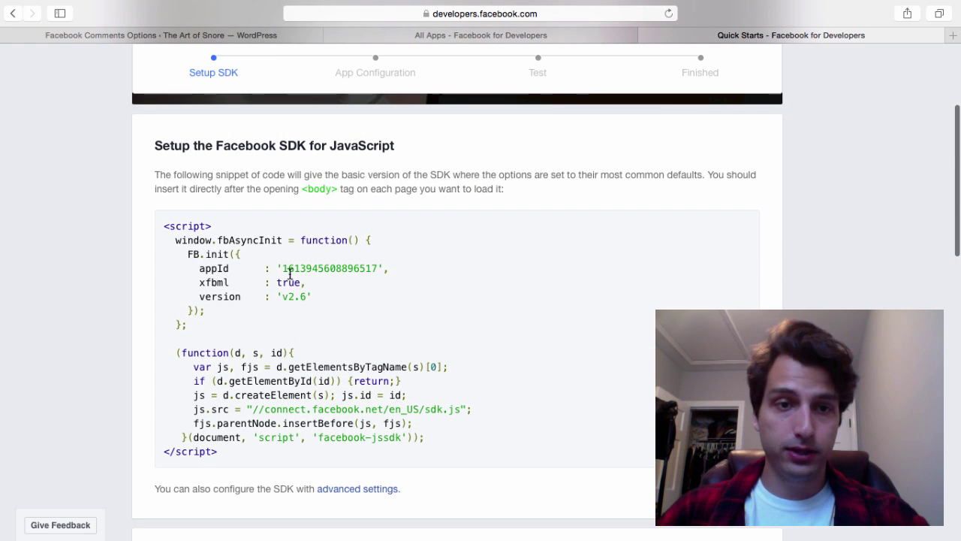
drag(293, 268, 304, 268)
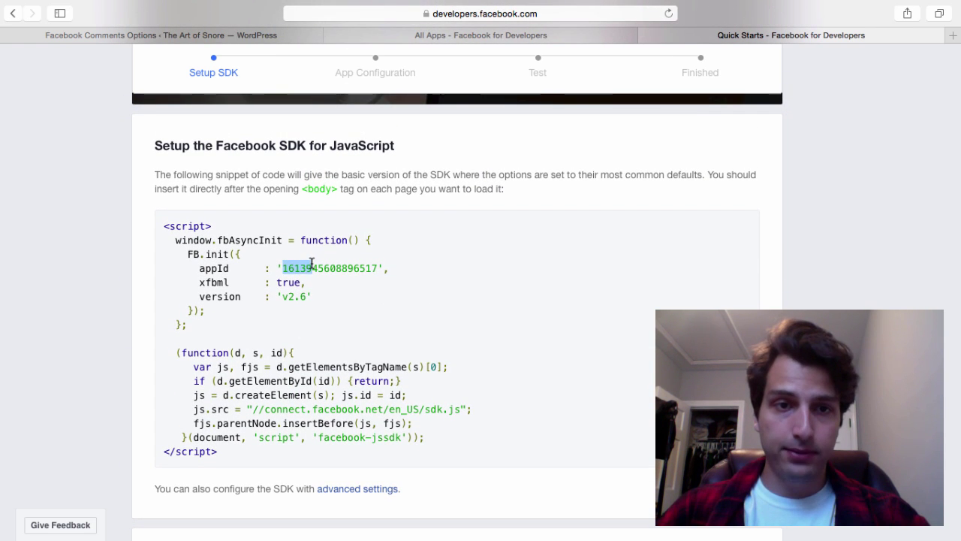
triple_click(304, 268)
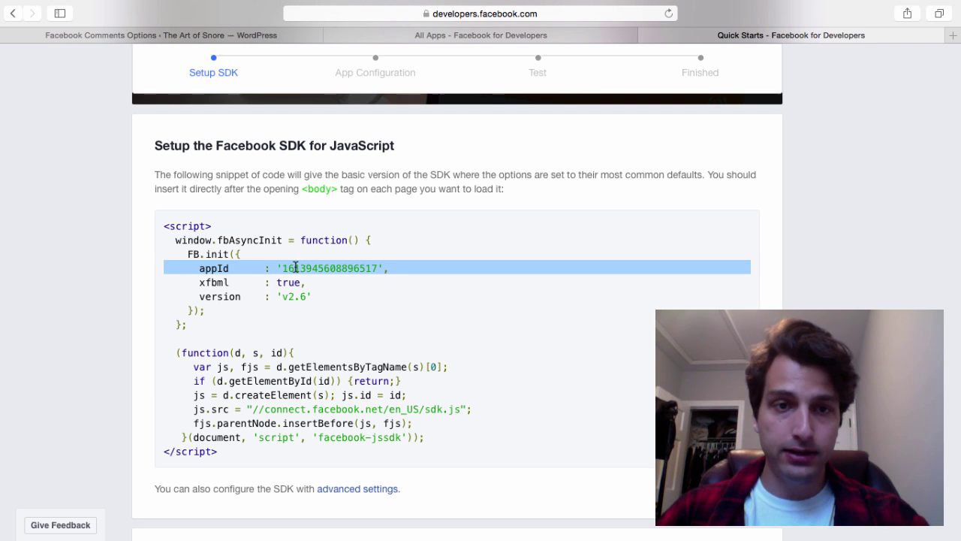
click(284, 268)
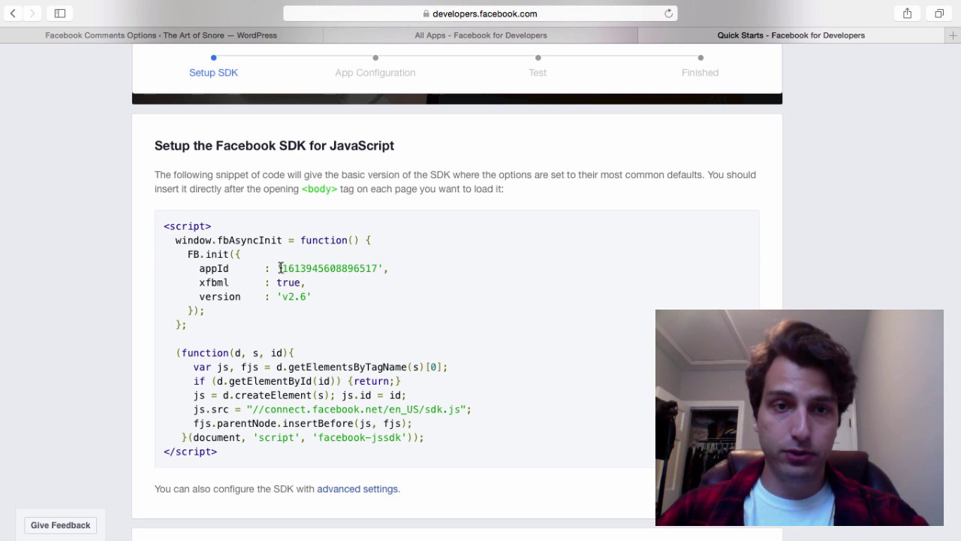
drag(280, 268, 379, 269)
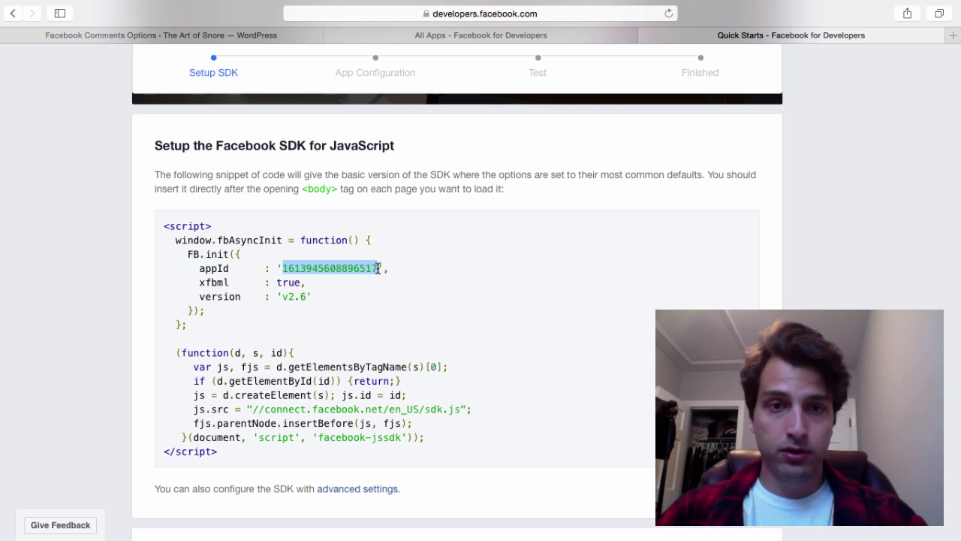
Paste the copied Facebook app ID into the plugin's APP ID field
click(265, 30)
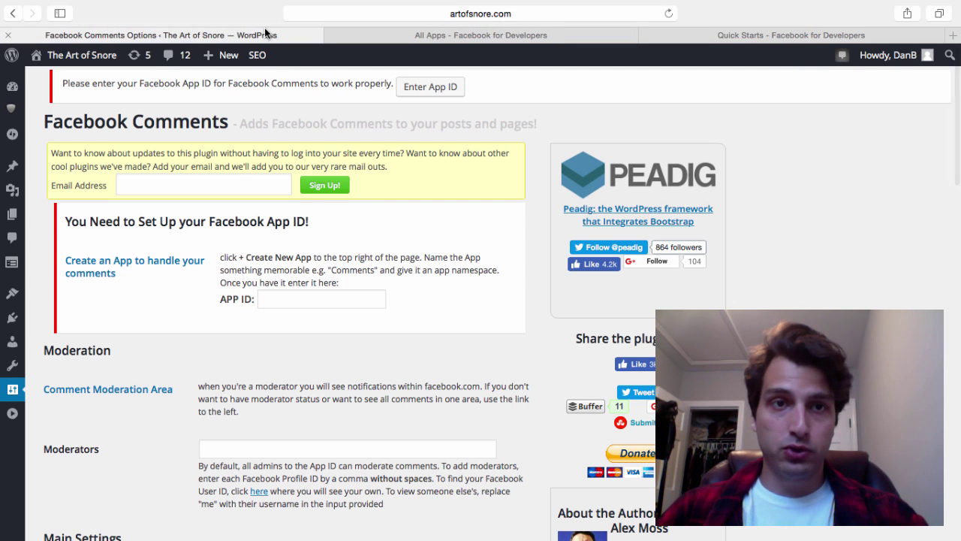
click(294, 297)
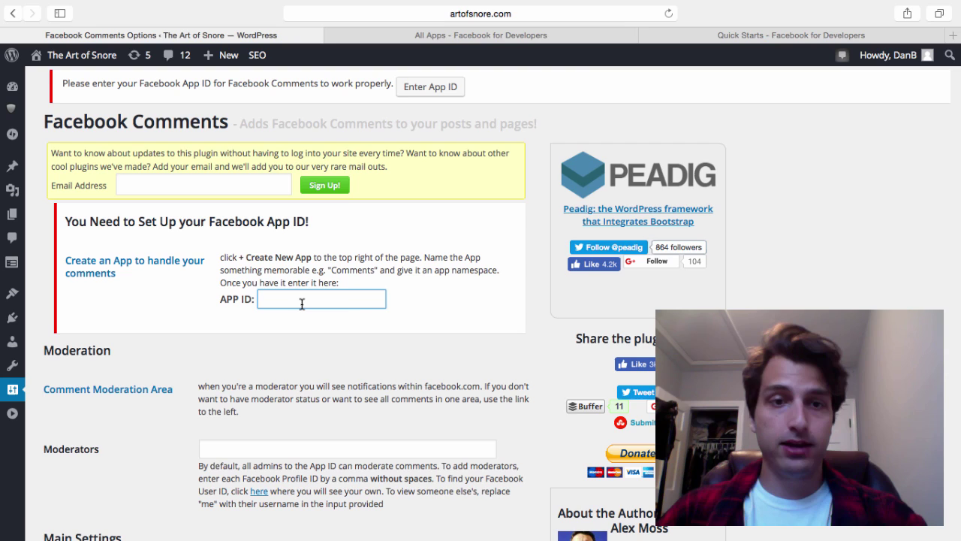
key(super+v)
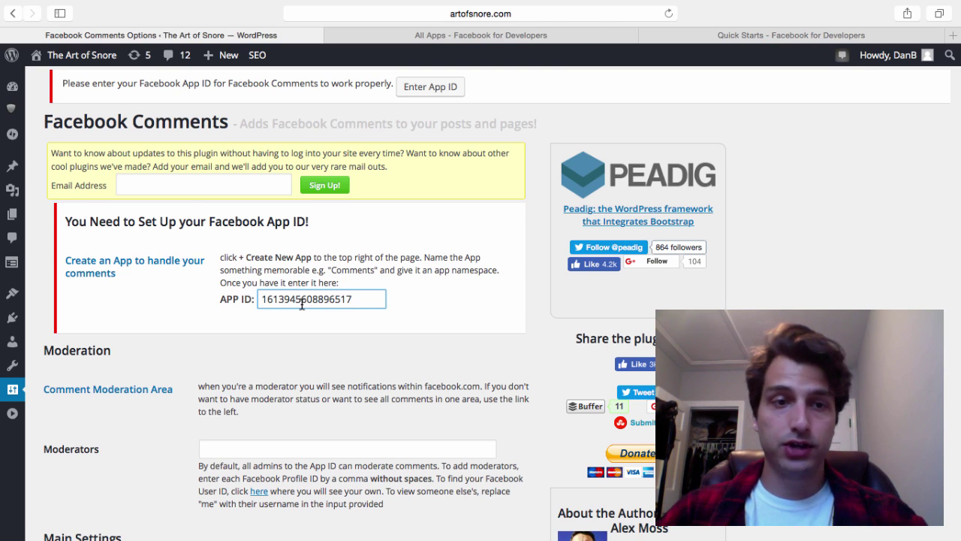
scroll(301, 303, down, 10)
scroll(301, 303, down, 8)
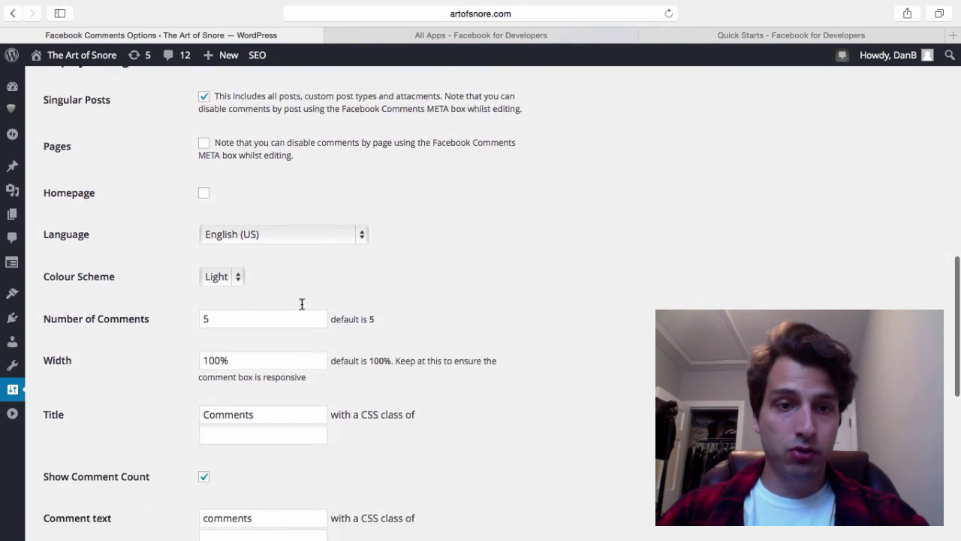
scroll(301, 302, down, 3)
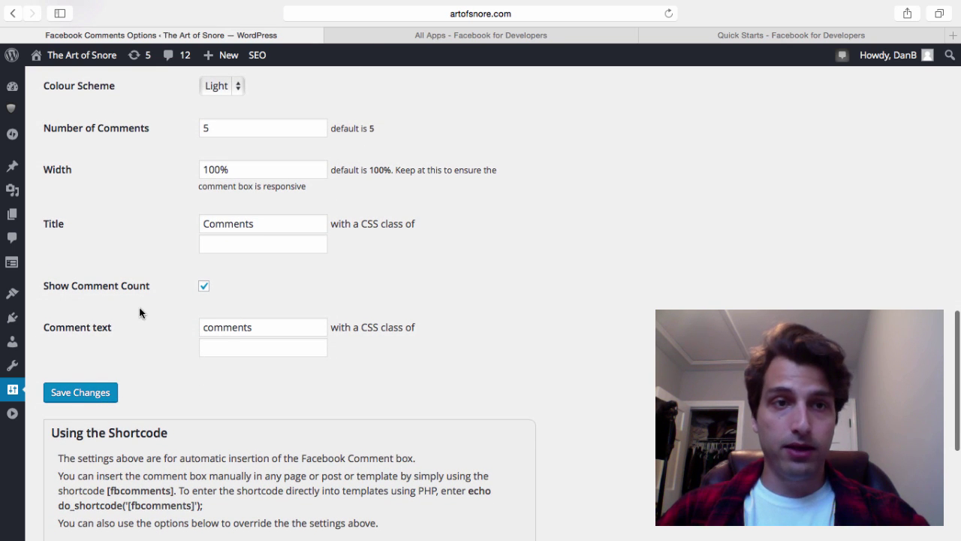
scroll(140, 312, up, 1)
Change Number of Comments from 5 to 7, title the box 'Comment Below', and save
click(252, 151)
double_click(252, 152)
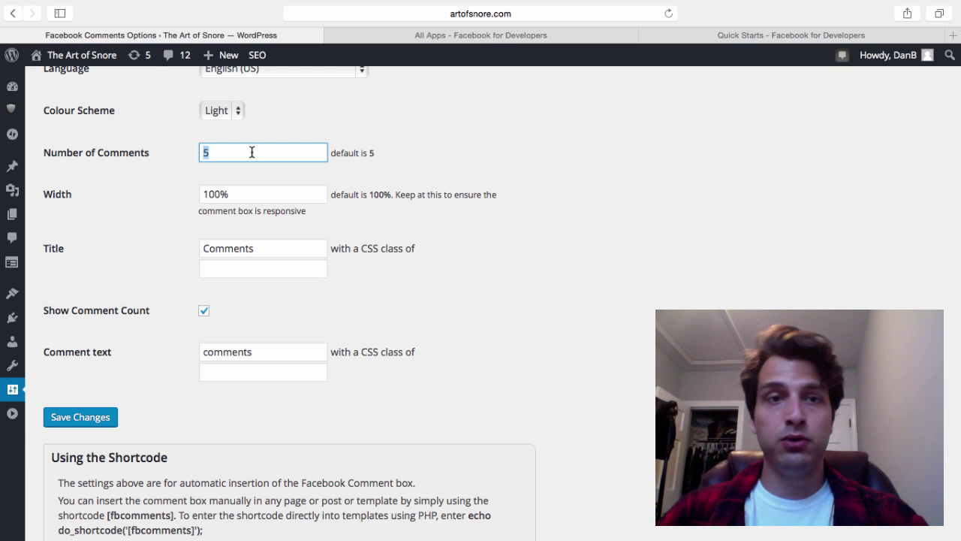
text(7)
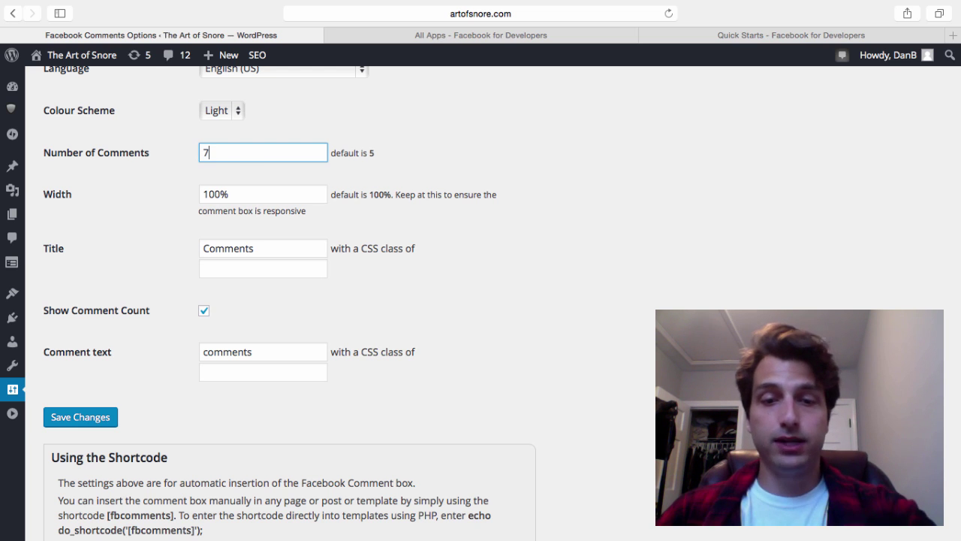
scroll(252, 151, down, 5)
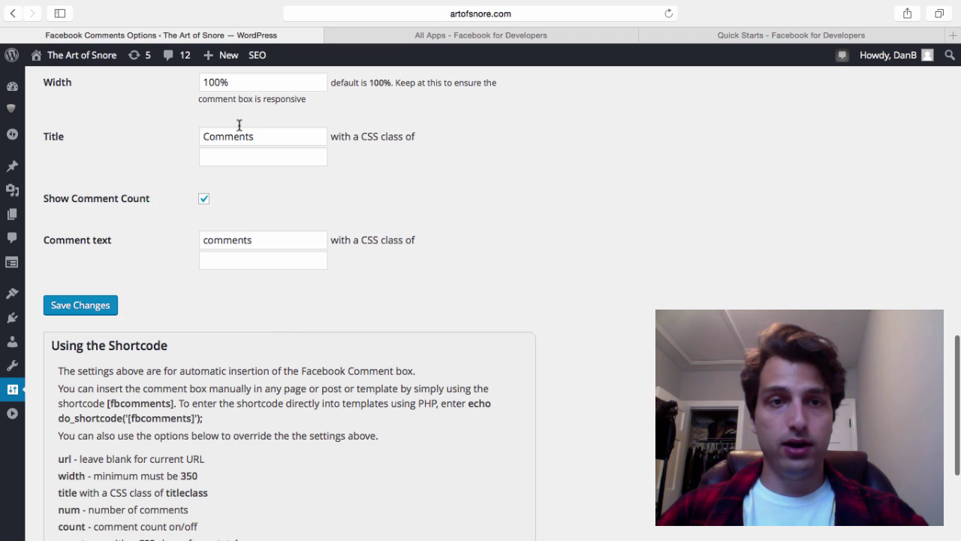
double_click(259, 140)
text(Co)
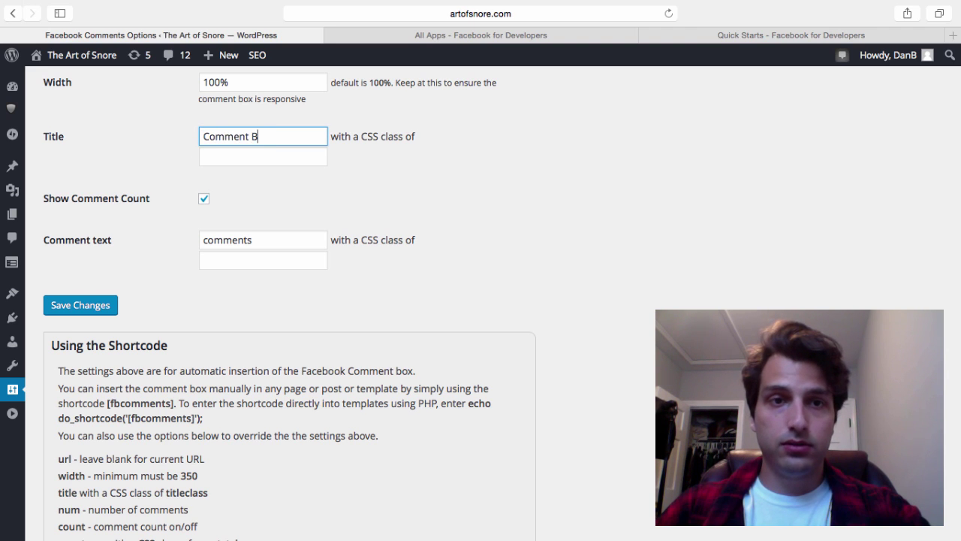
scroll(257, 146, down, 1)
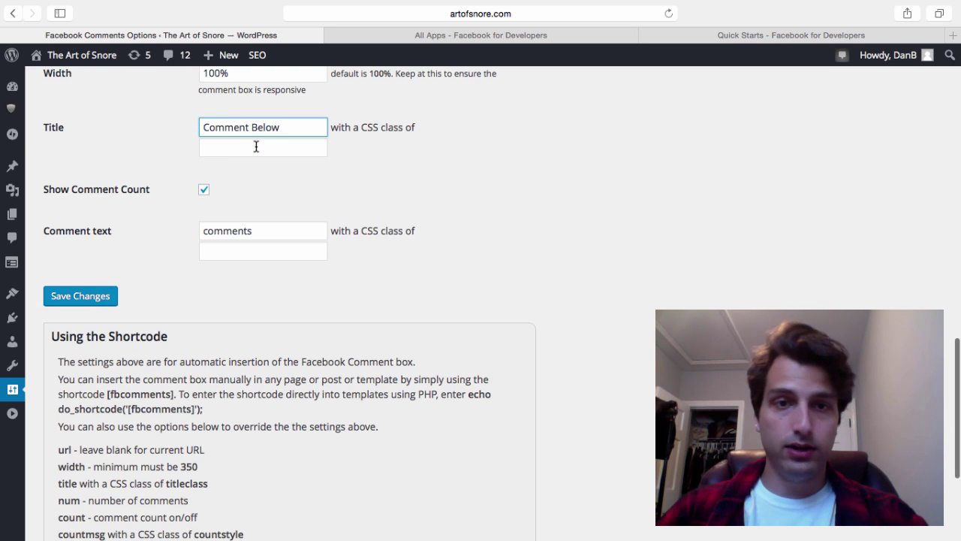
double_click(276, 127)
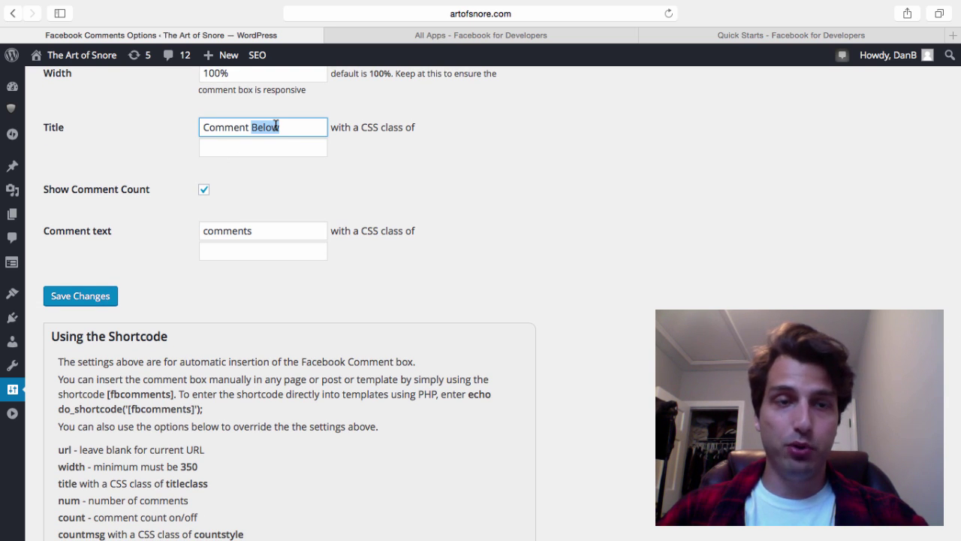
click(97, 295)
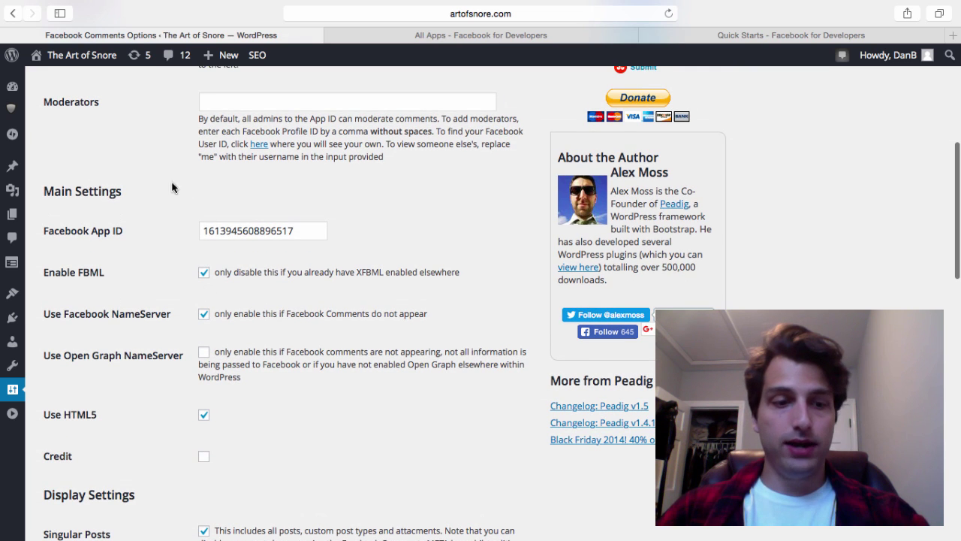
Open the live Plackers Grind post in its own tab and find the comment box
mouse_move(71, 55)
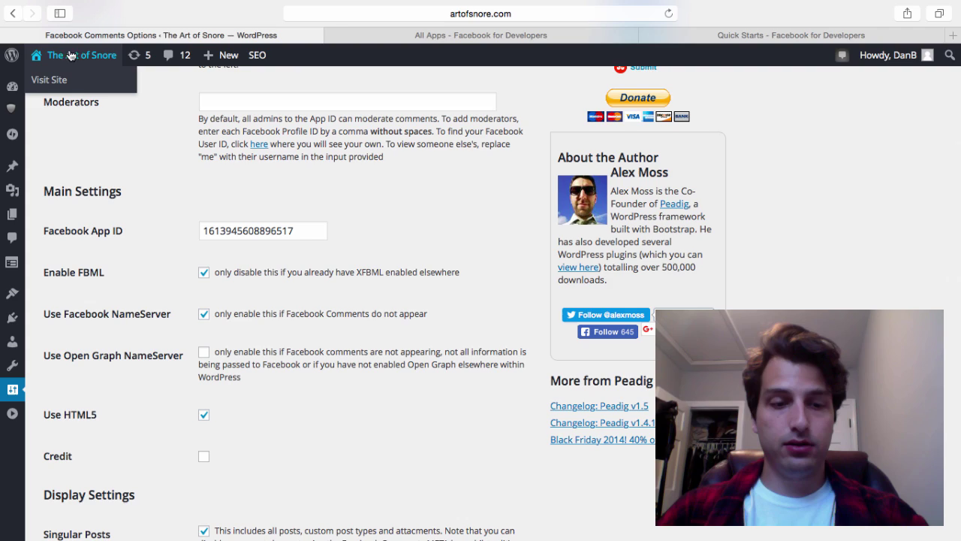
super+click(78, 85)
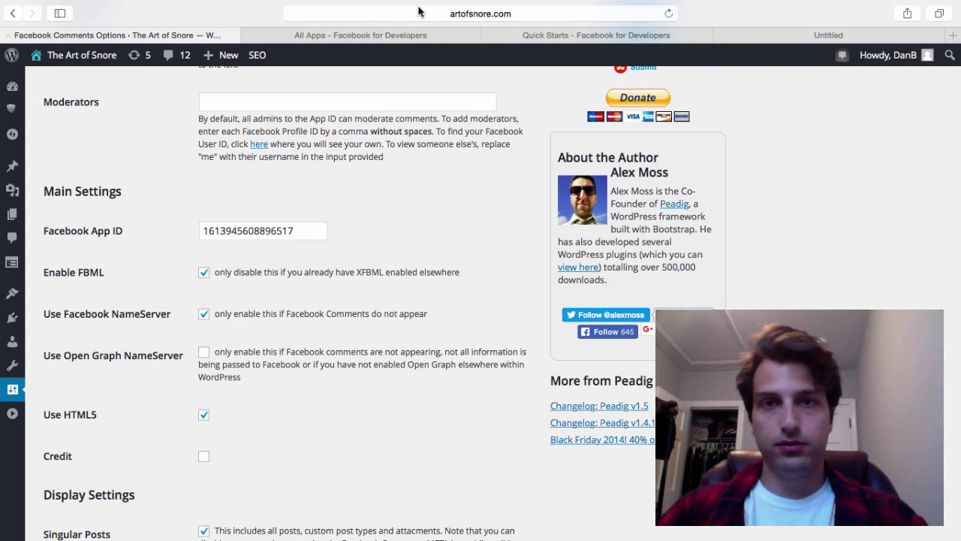
click(751, 31)
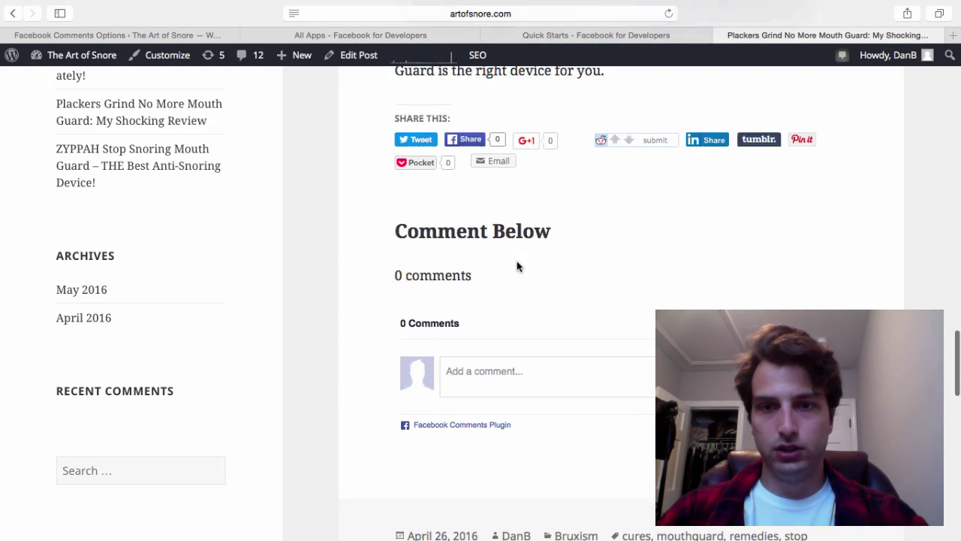
scroll(517, 260, up, 5)
scroll(516, 262, up, 15)
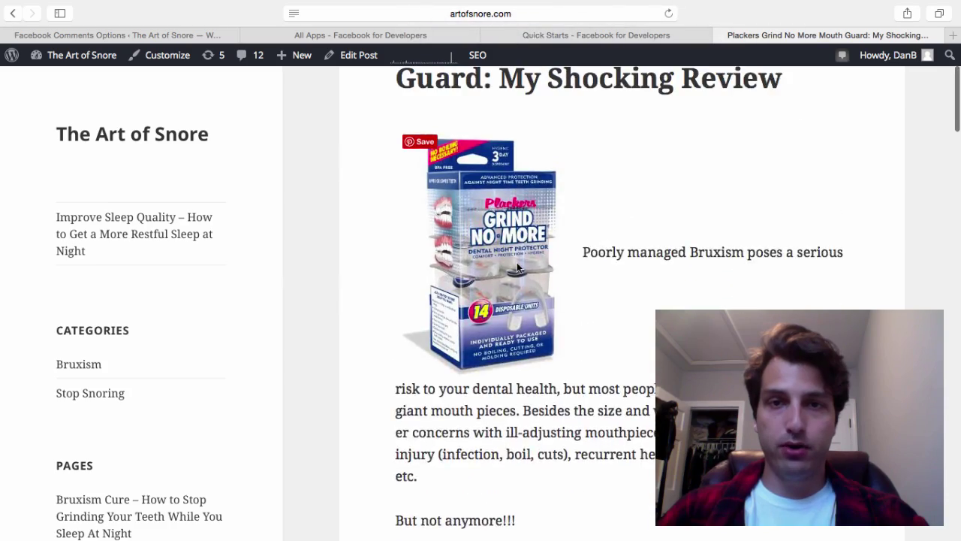
scroll(517, 262, down, 20)
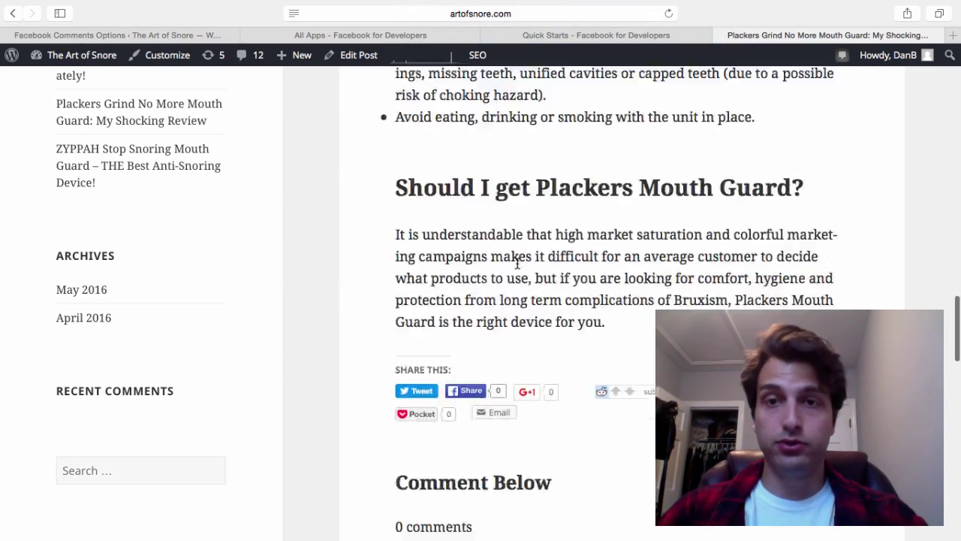
scroll(526, 351, up, 5)
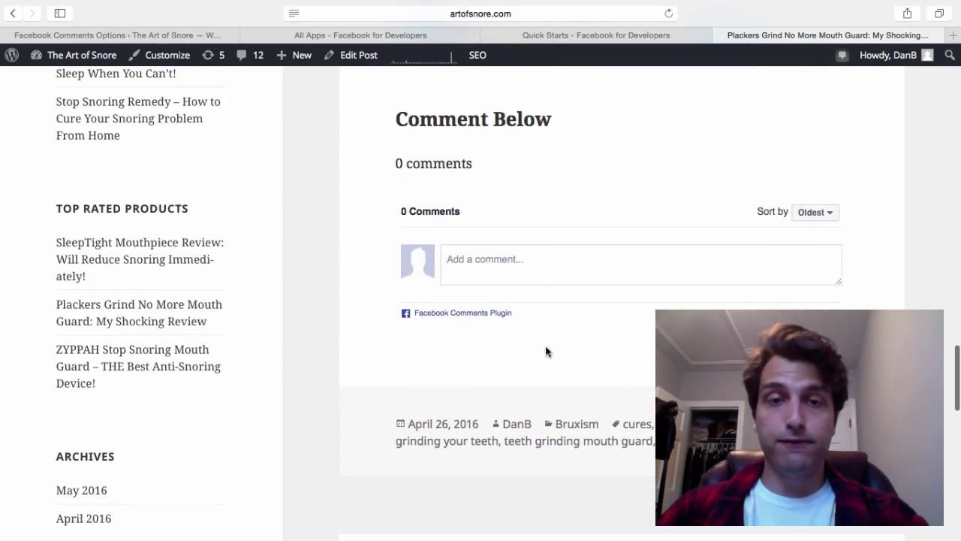
Type the test comment 'Great article this rocks' into the Facebook comment box
click(584, 277)
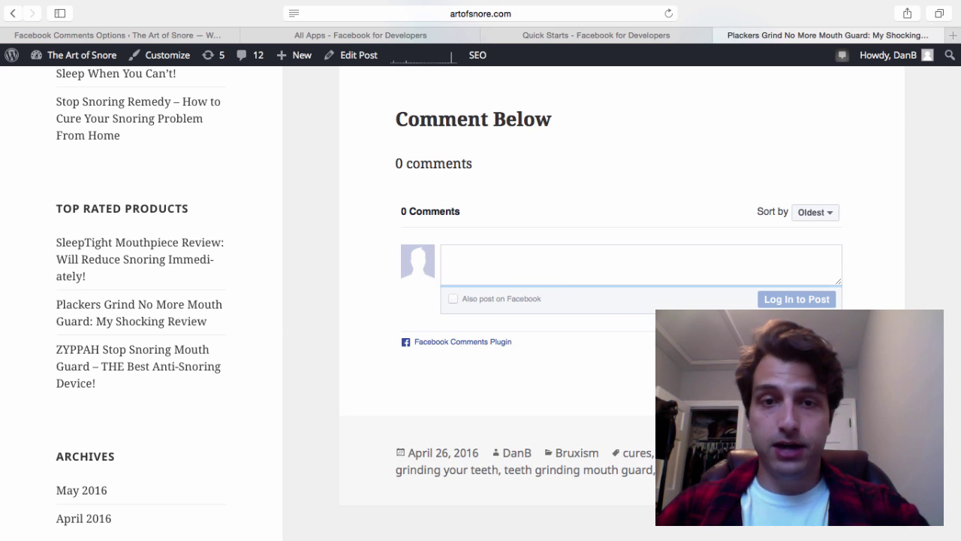
text(Great article )
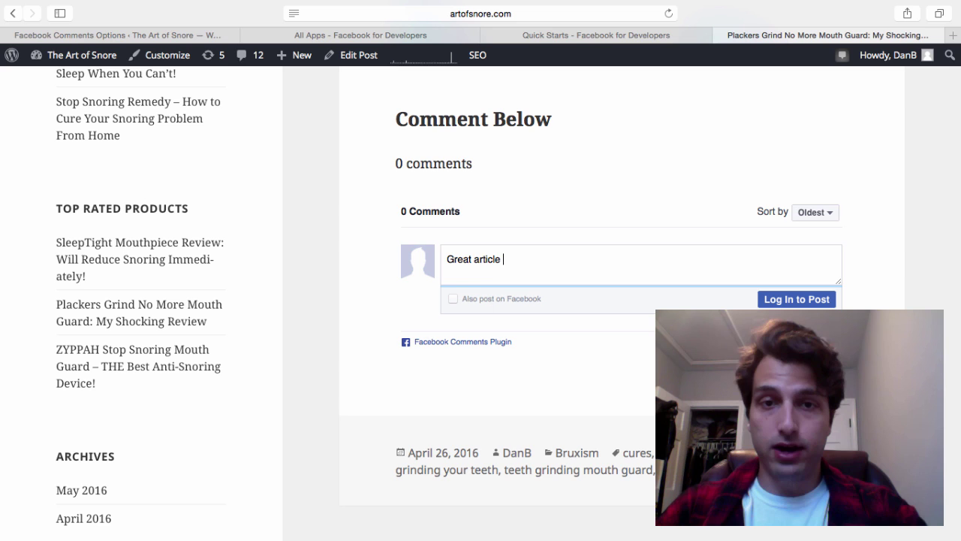
text(this rocks)
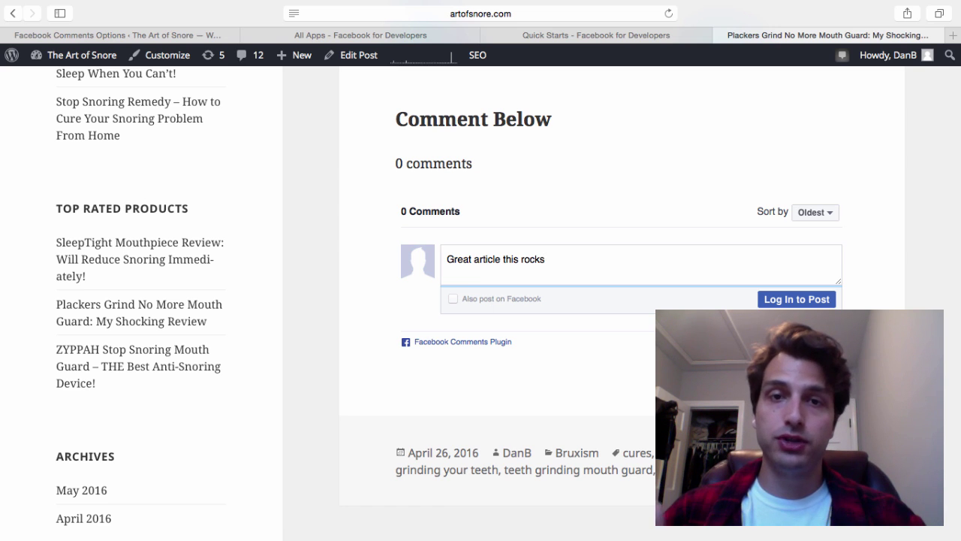
scroll(612, 260, up, 8)
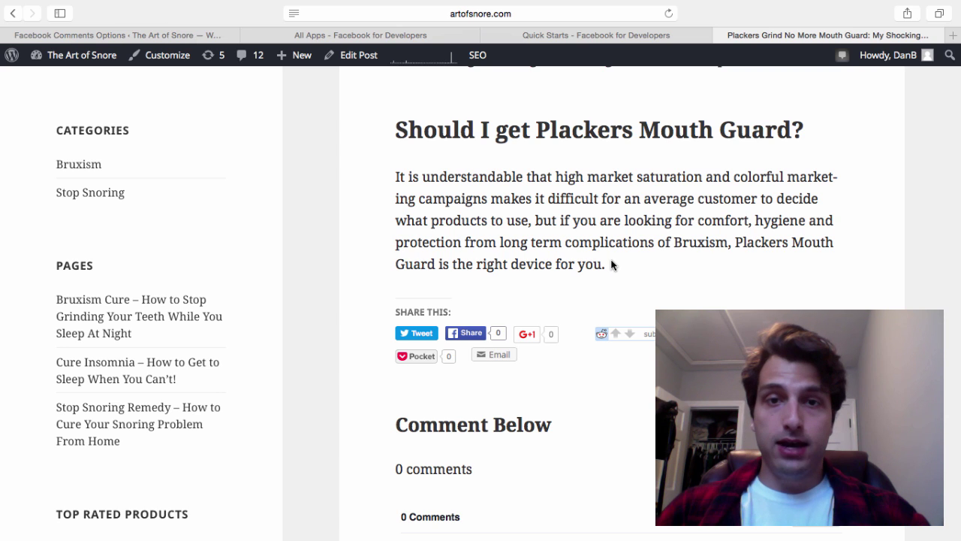
drag(623, 267, 616, 265)
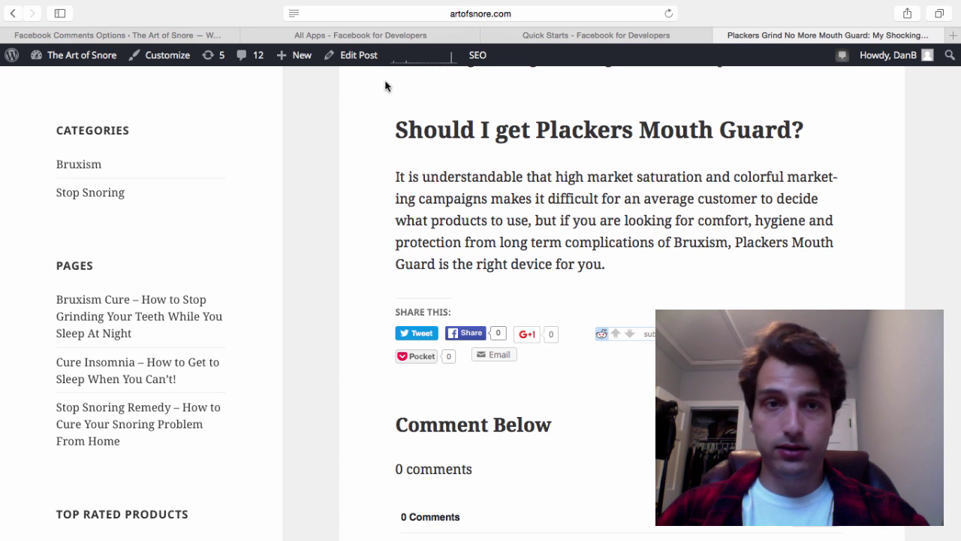
Edit the post and start a new paragraph after the concluding paragraph
click(353, 54)
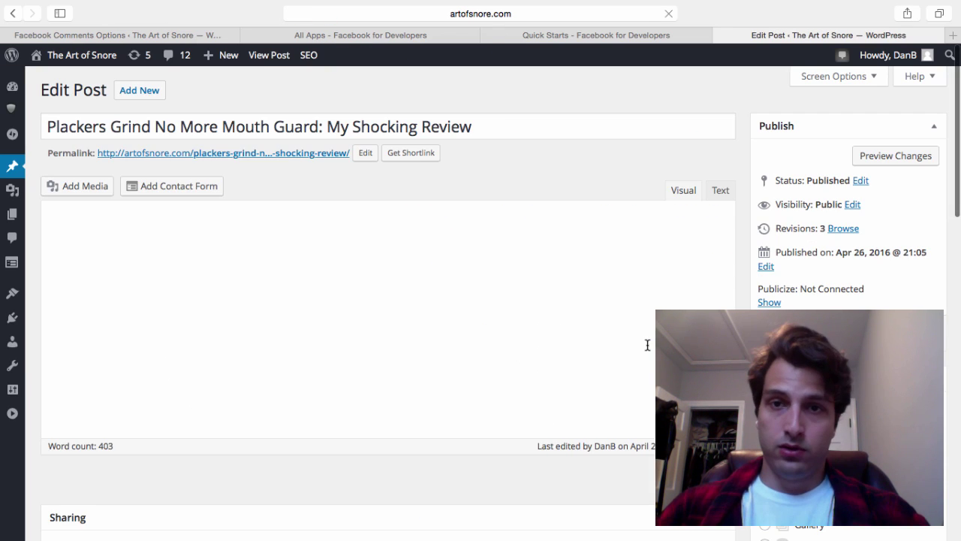
scroll(648, 344, down, 3)
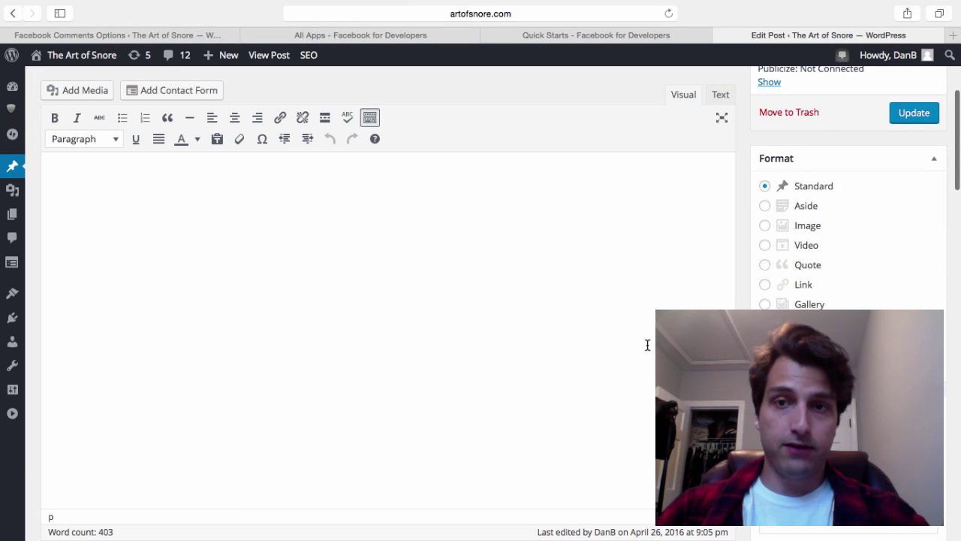
scroll(647, 345, down, 20)
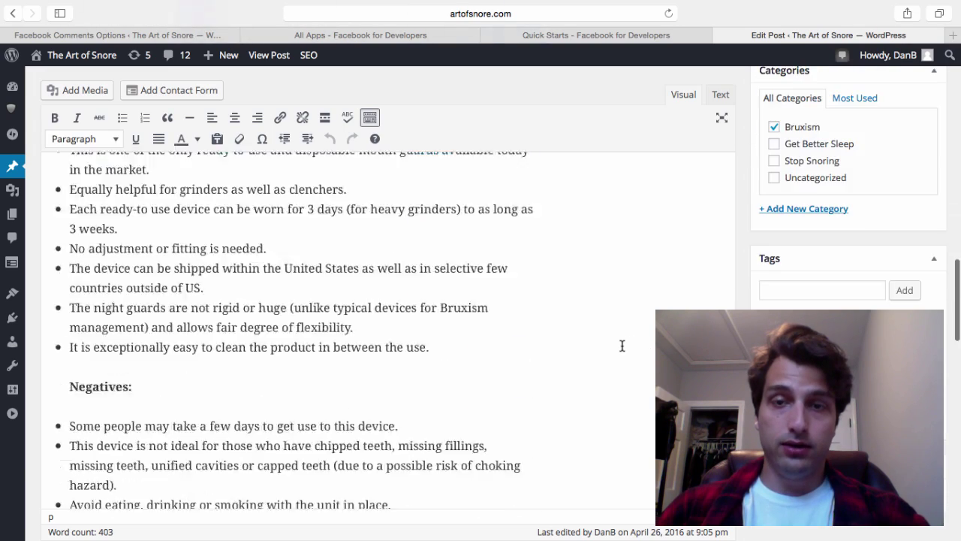
scroll(616, 360, up, 3)
click(559, 250)
key(Return)
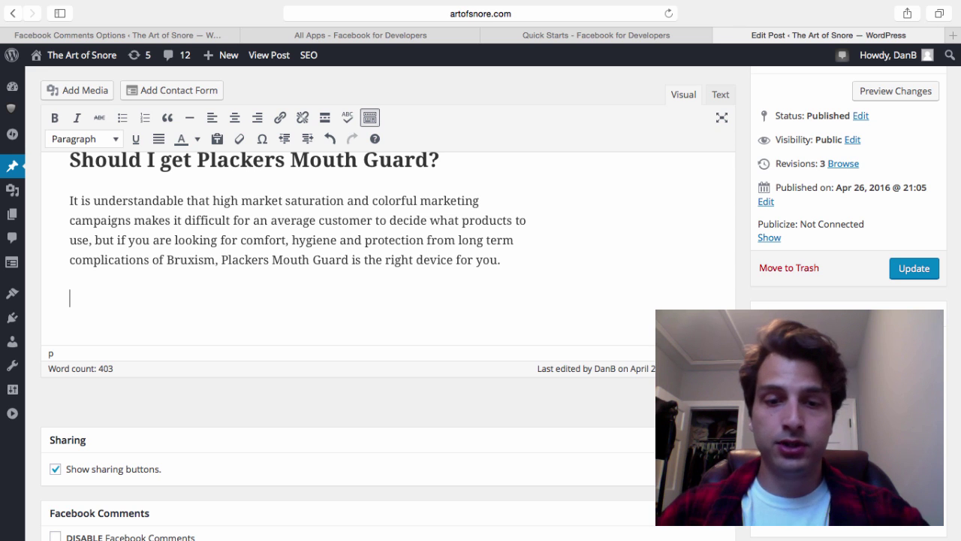
Type 'Have Questions About this Mouth Guard? Comment Below And I'll Answer Them!', correcting typos
text(Have)
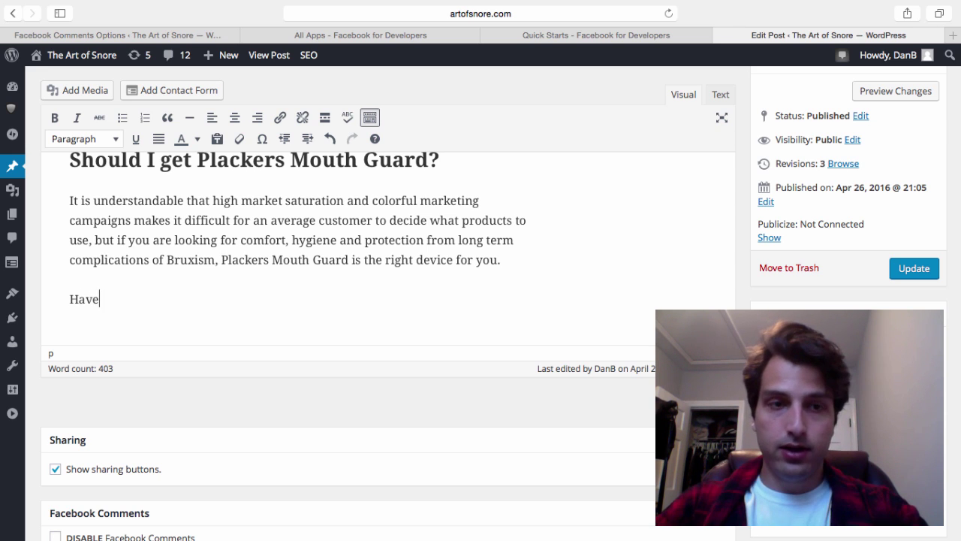
text( Questions ab)
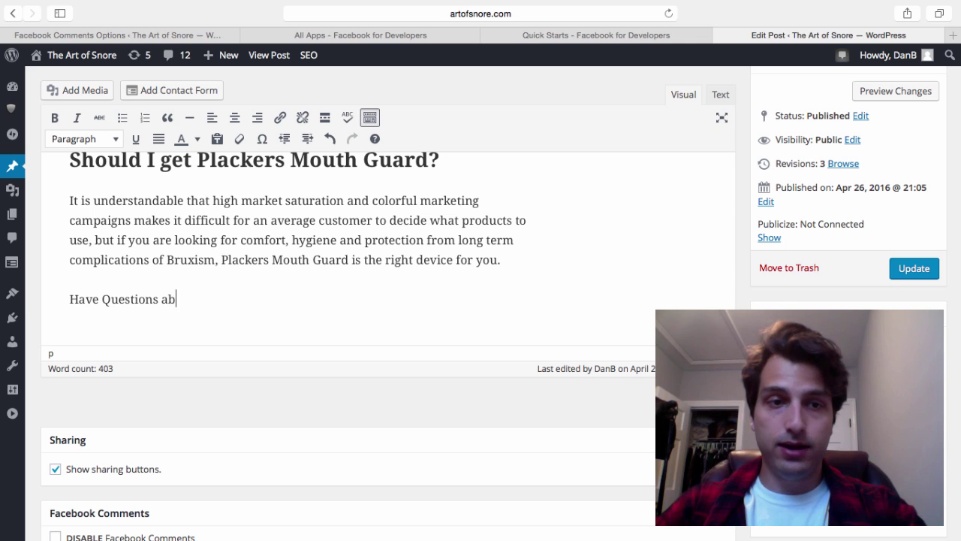
key(BackSpace)
text(About)
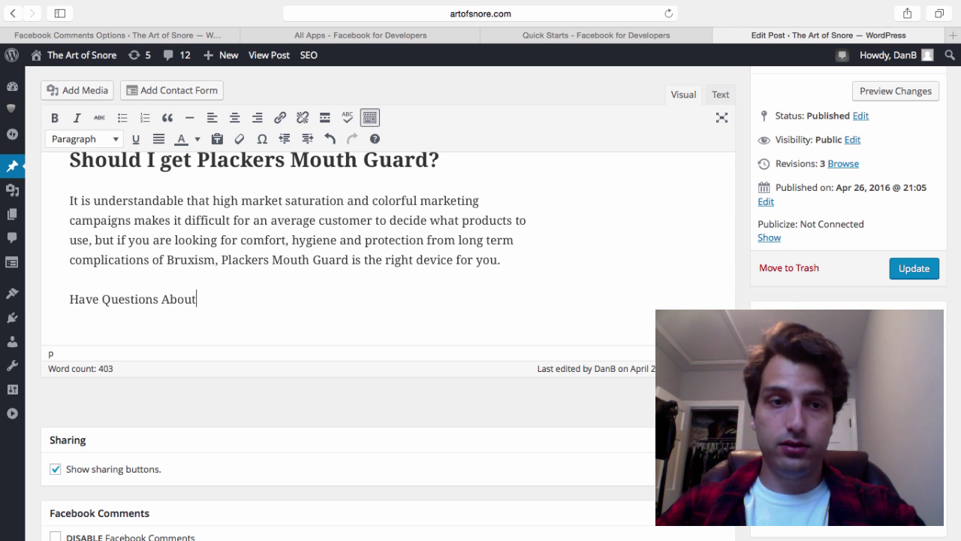
text( this Mouth Guar)
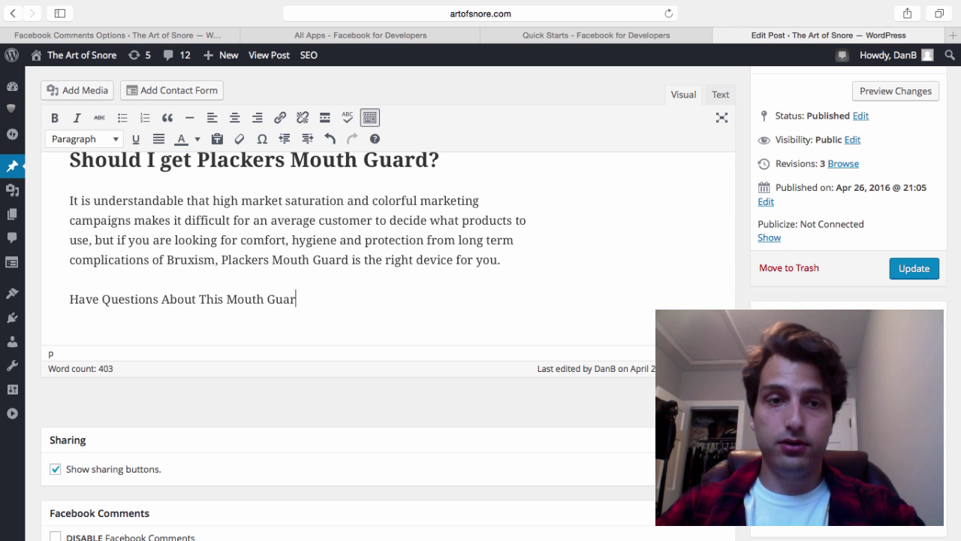
text(d? Come)
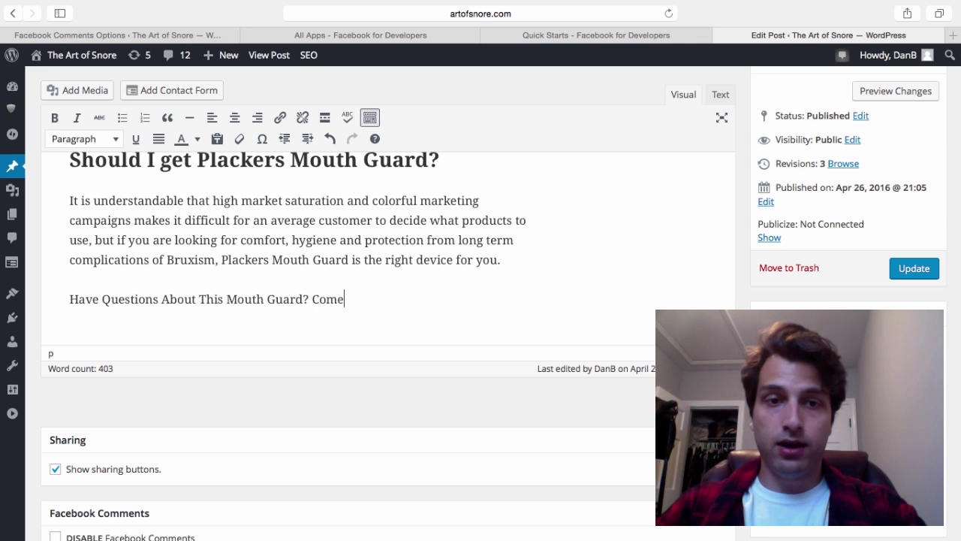
key(BackSpace)
text(ment)
key(BackSpace)
text(t Bel)
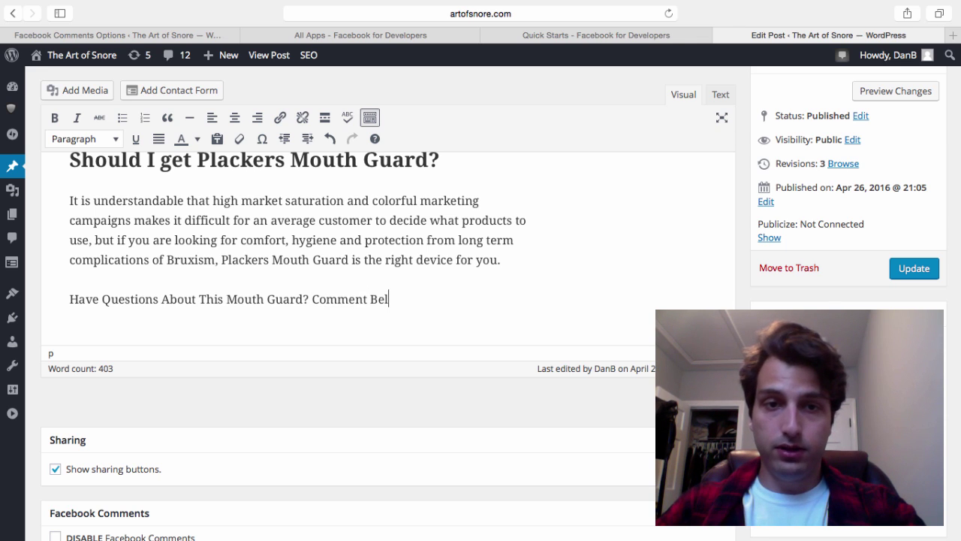
text(ow an)
text(And)
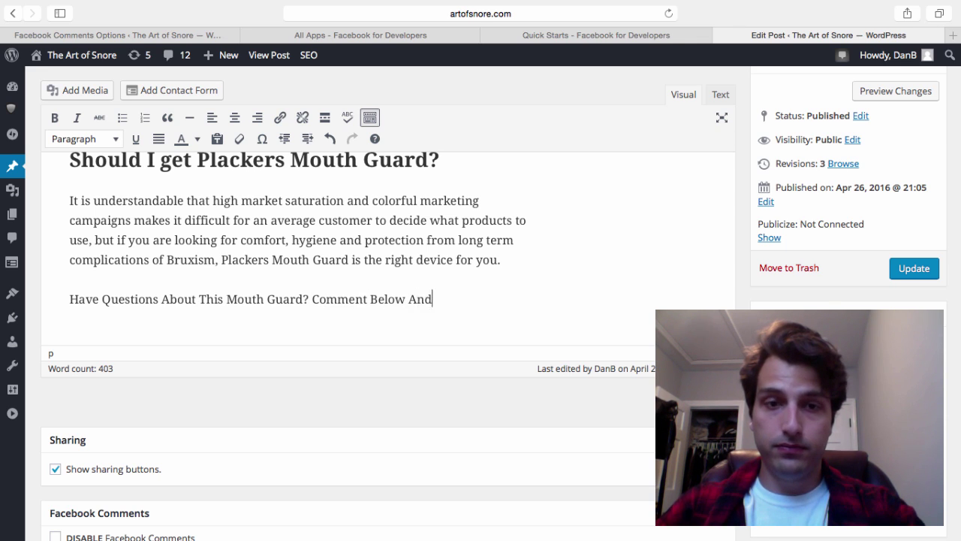
text( I'll Anwser)
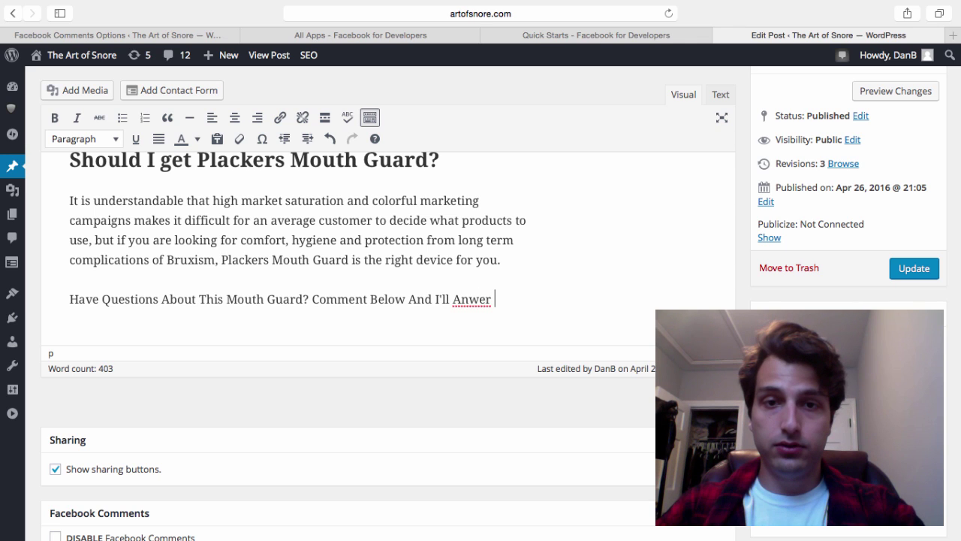
key(BackSpace)
key(BackSpace)
key(BackSpace)
key(BackSpace)
text(swer them)
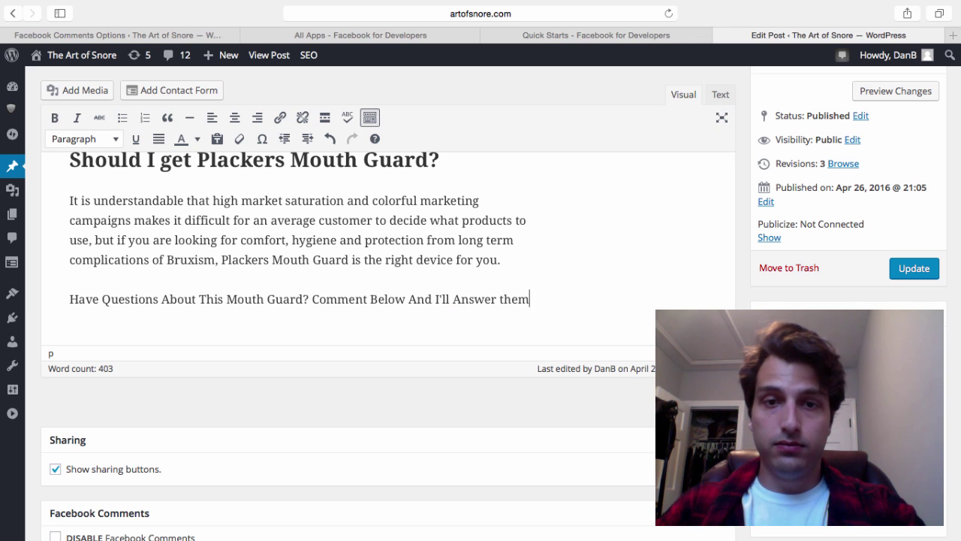
key(BackSpace)
key(BackSpace)
key(BackSpace)
key(BackSpace)
text(Them)
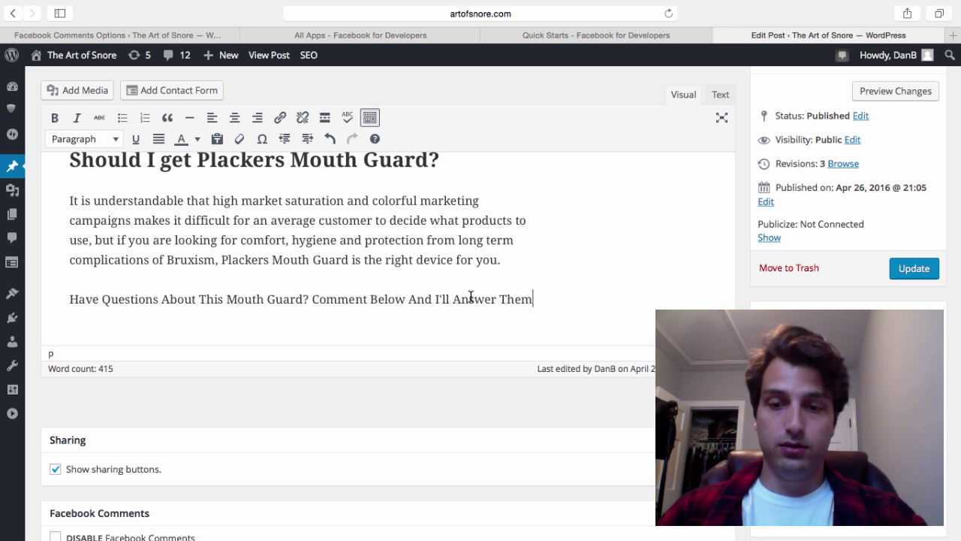
text(!)
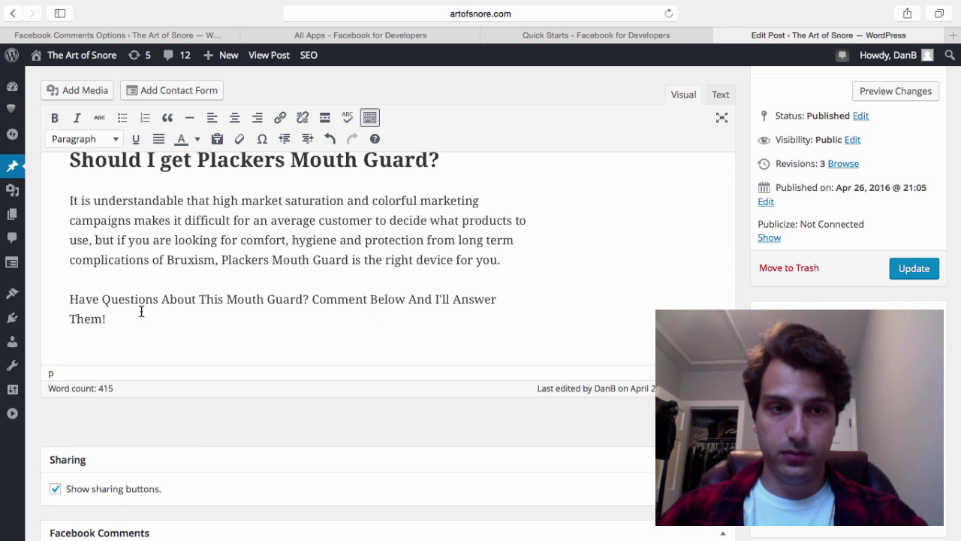
Make the comment-prompt sentence a Heading 2 and start a paragraph below it
drag(109, 318, 63, 290)
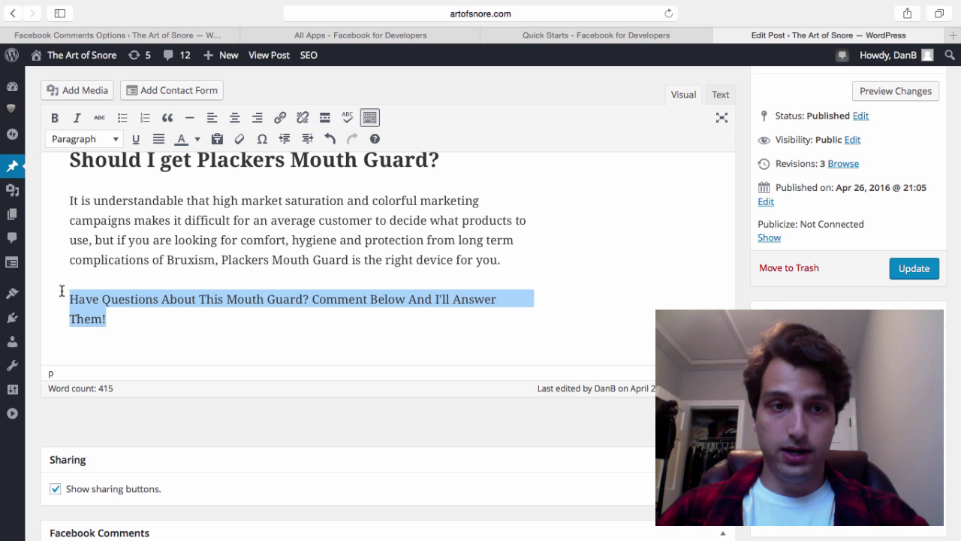
click(115, 139)
click(91, 225)
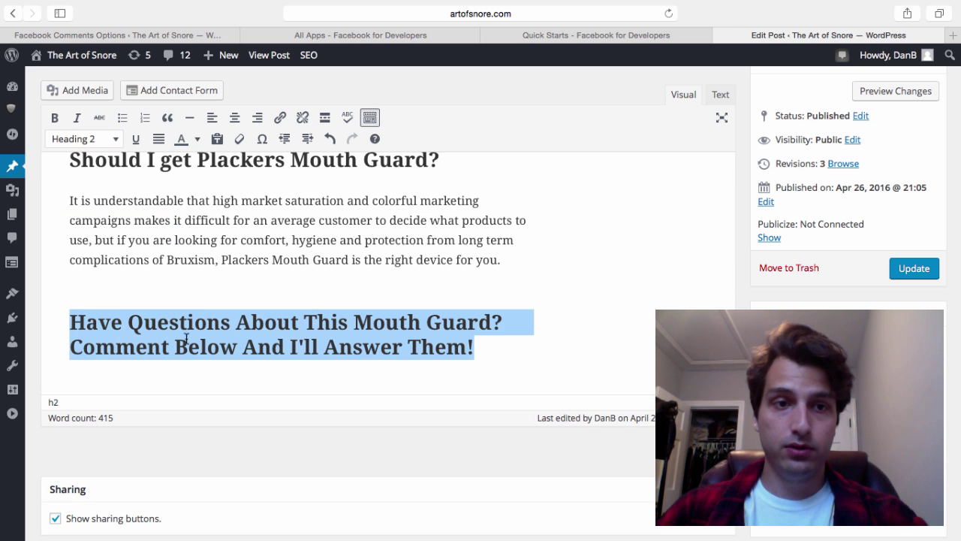
click(272, 350)
key(Return)
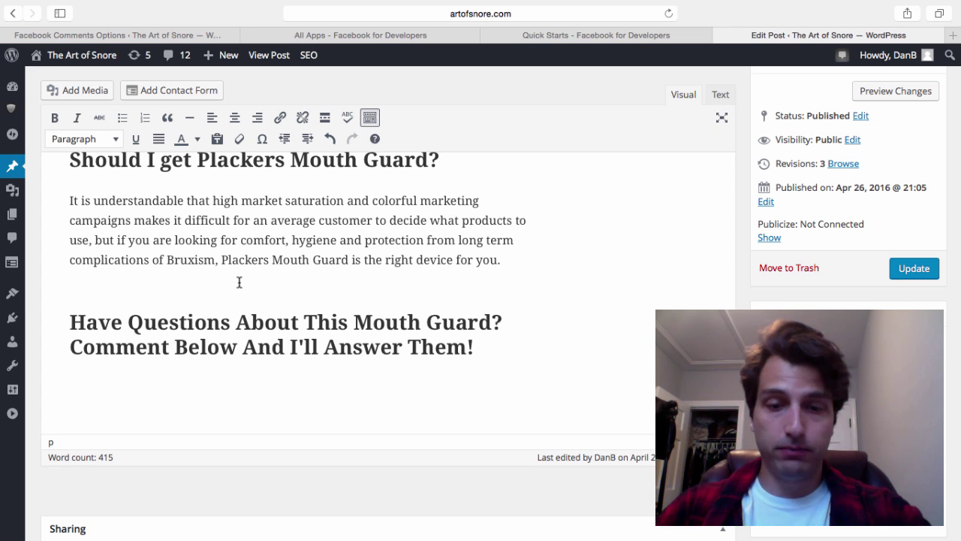
Add the line 'I'm always checking on my blog for new comments...'
text(I'm always chec)
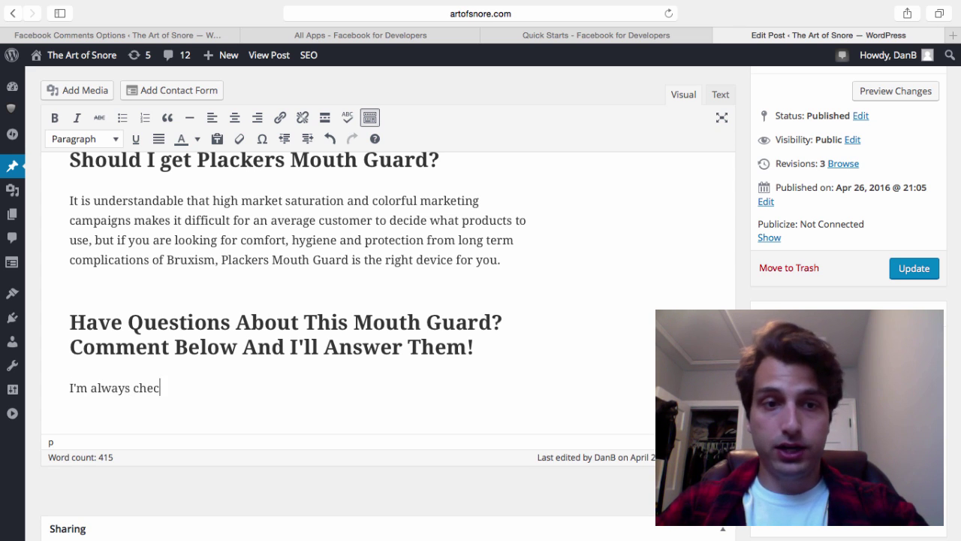
text(king on my blog )
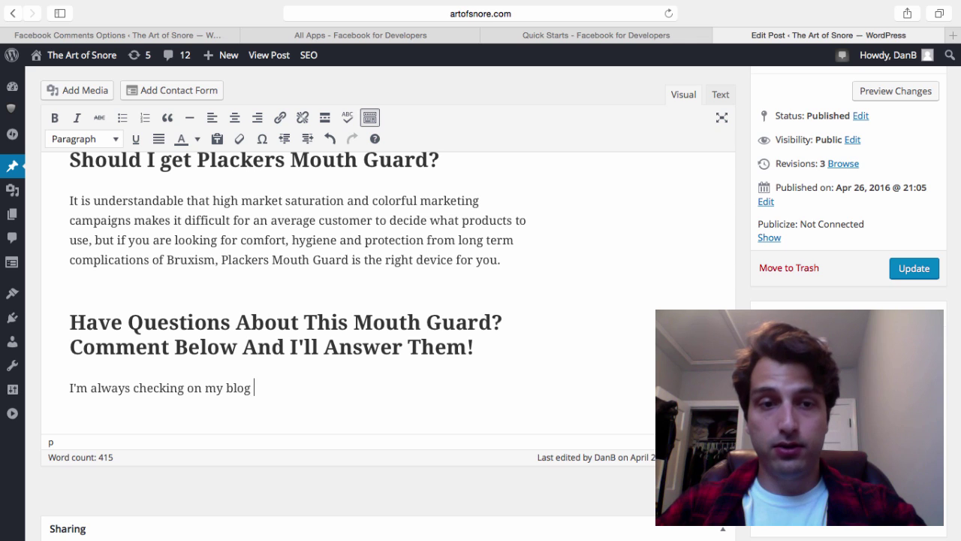
text(for ne co)
key(BackSpace)
key(BackSpace)
text(w)
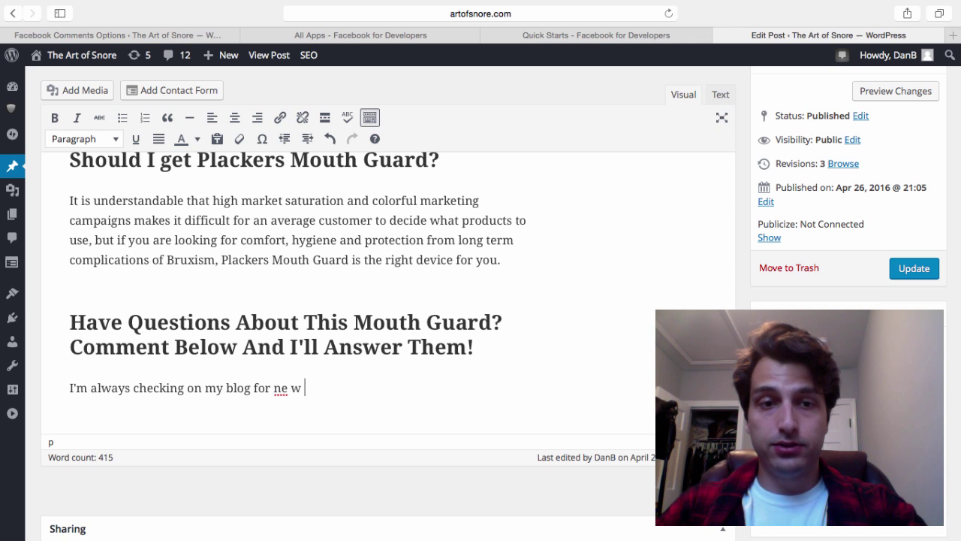
text(w comments...)
key(Return)
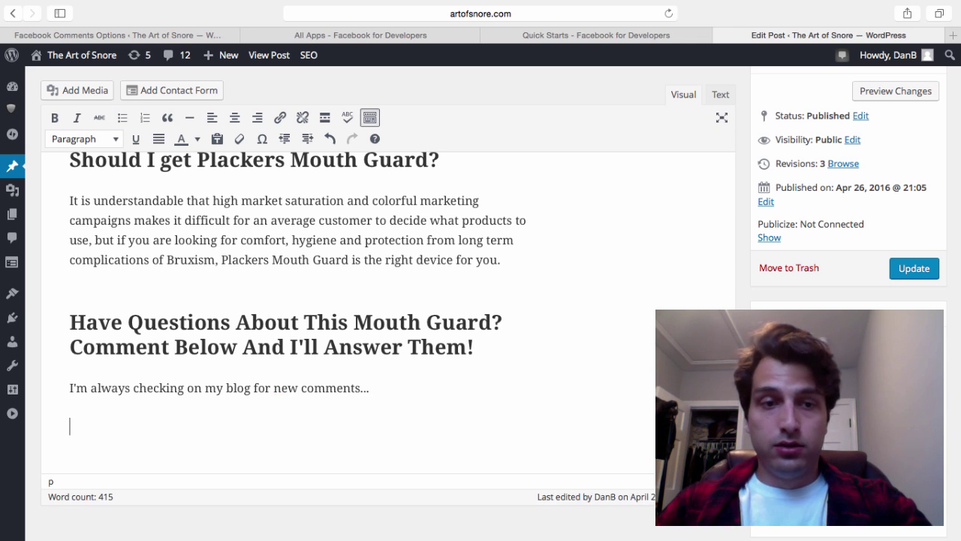
key(BackSpace)
key(Return)
Add a paragraph inviting readers with snoring or sleep problems to comment, then 'Comment below now!'
text(So if you ne)
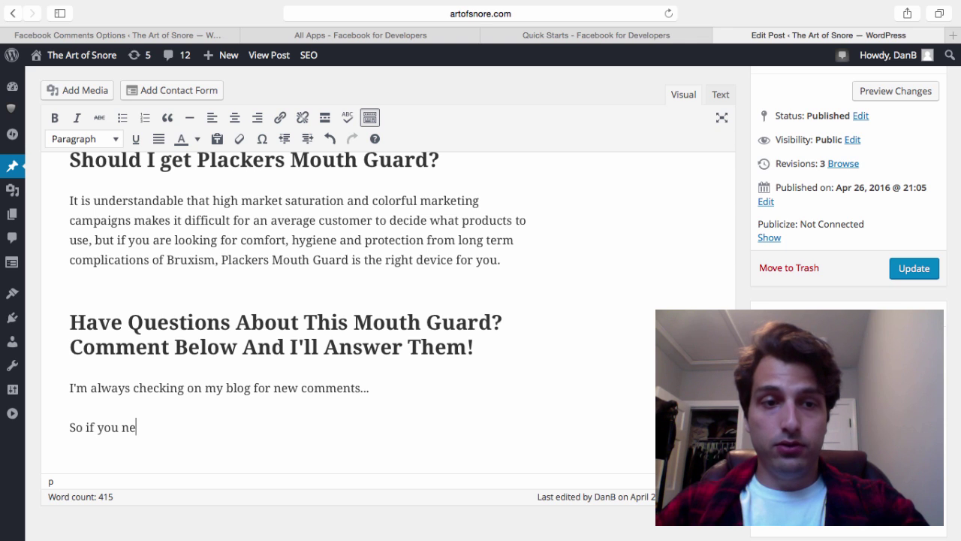
text(ed he)
text(ed help so)
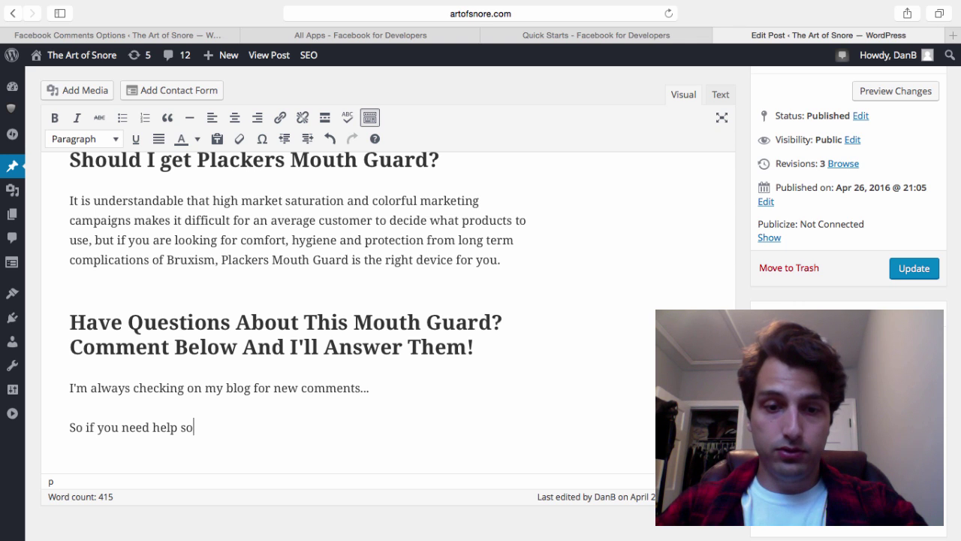
text(lving your snoring)
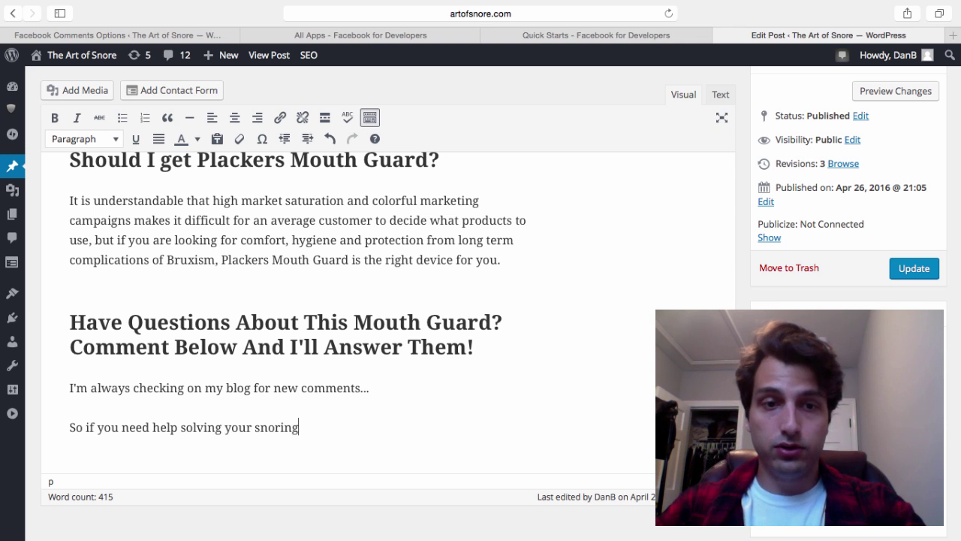
text( or sleep problem)
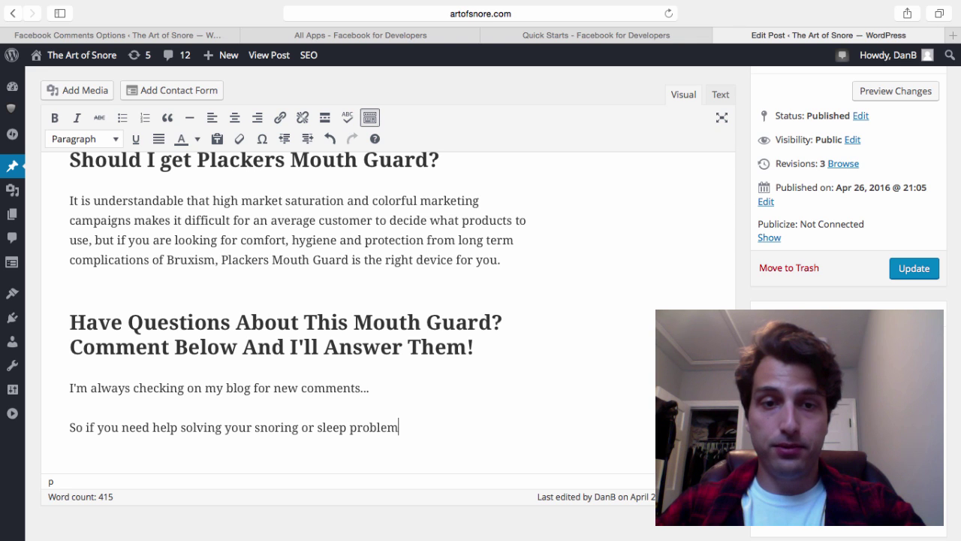
text(s, feel free to)
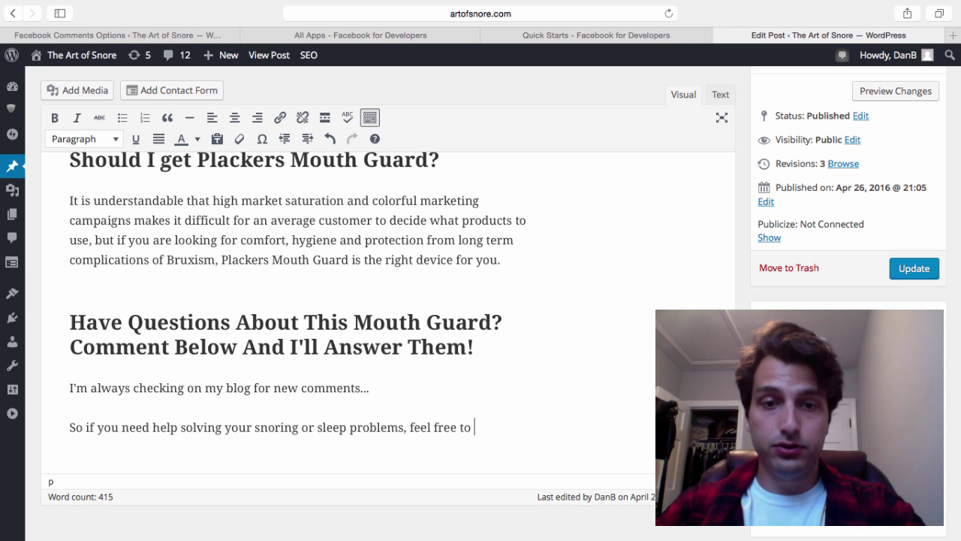
key(Return)
text(comm)
key(BackSpace)
key(BackSpace)
key(BackSpace)
key(BackSpace)
key(BackSpace)
key(BackSpace)
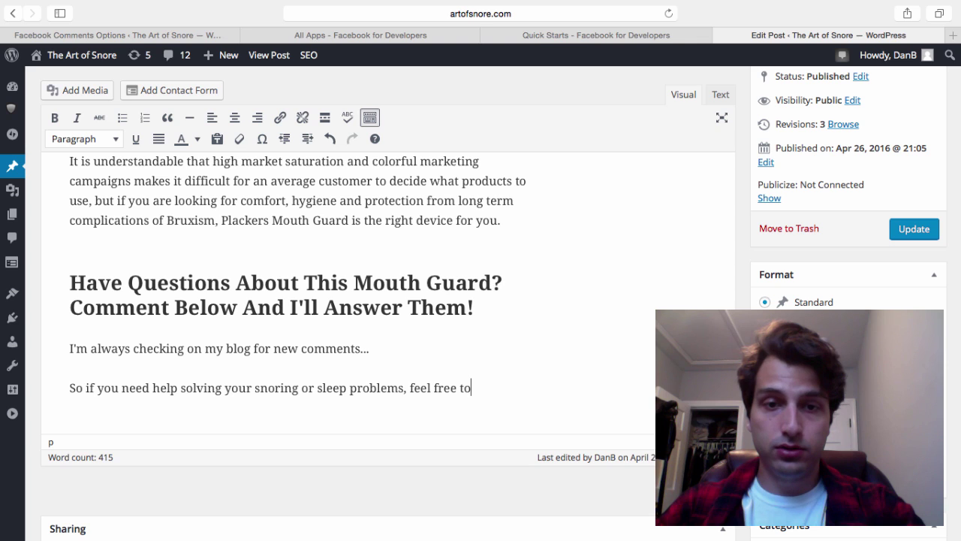
text(comment and I wil)
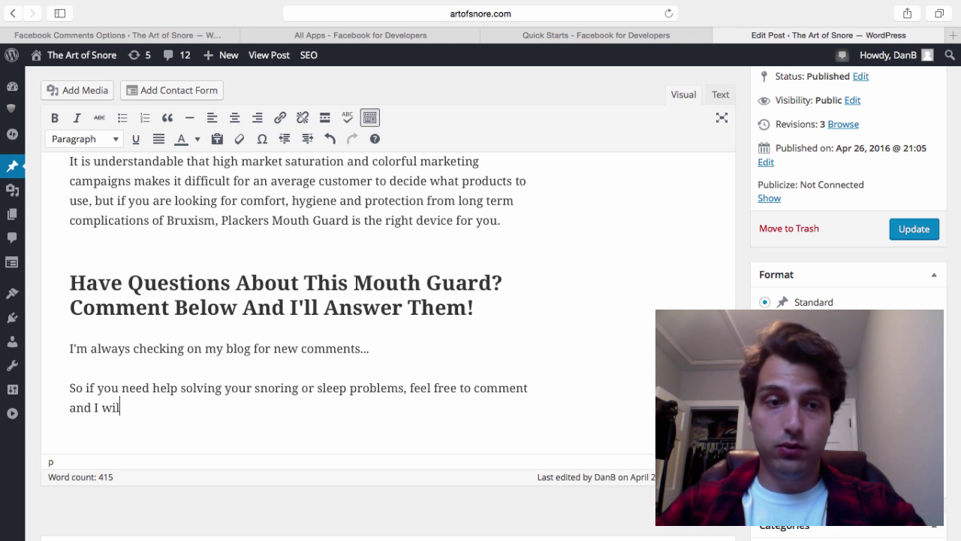
text(l pop back on t)
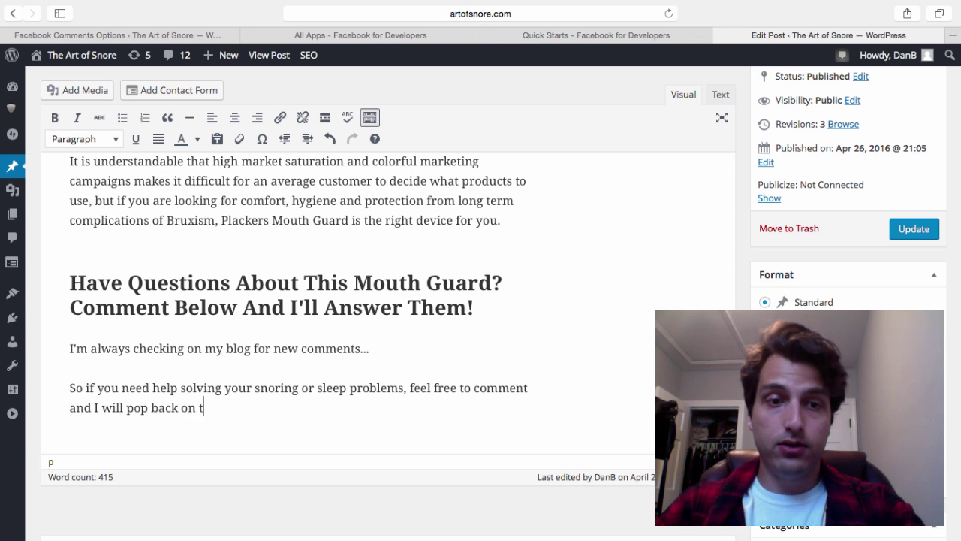
key(BackSpace)
text(and)
key(BackSpace)
key(BackSpace)
key(BackSpace)
key(BackSpace)
text(and ans)
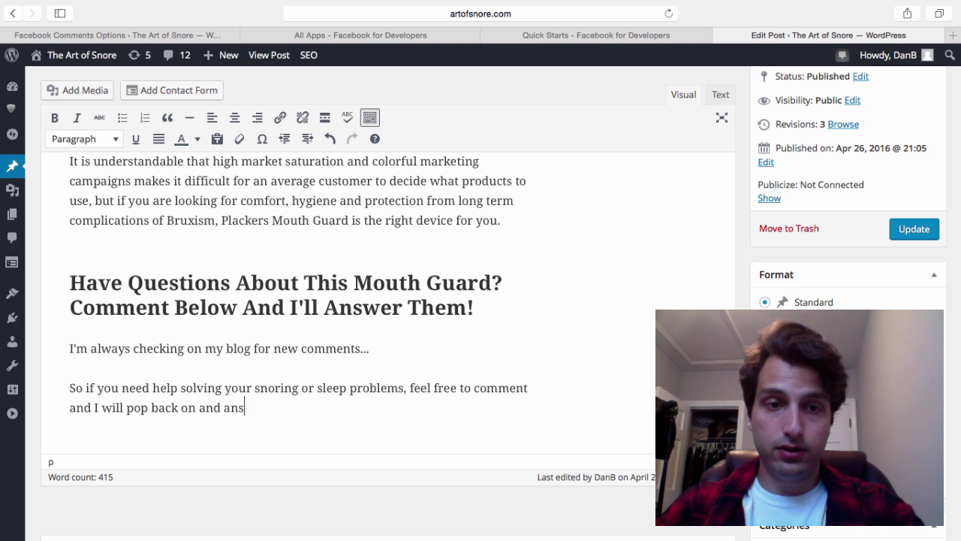
text(wer them as soon as be)
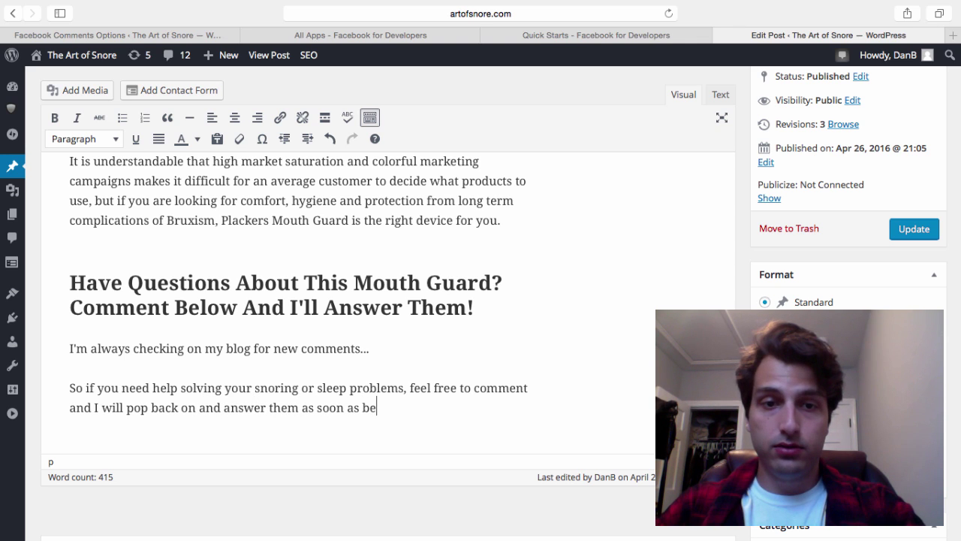
text(sibe)
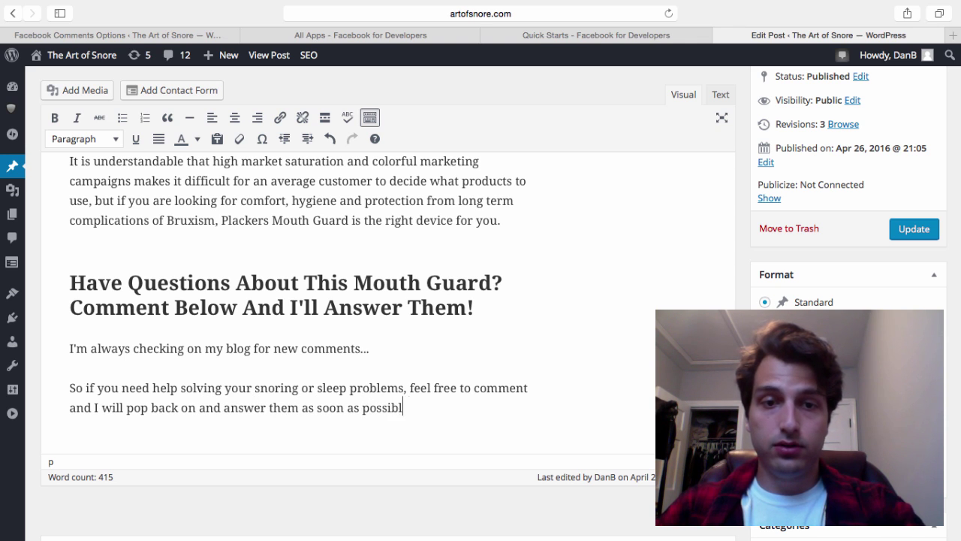
key(Return)
text(Comment belo)
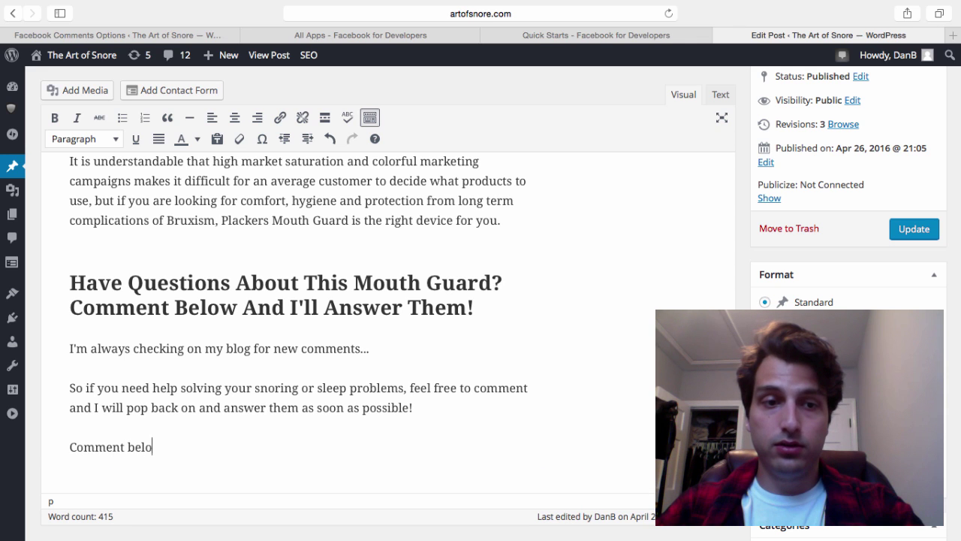
text(w now!)
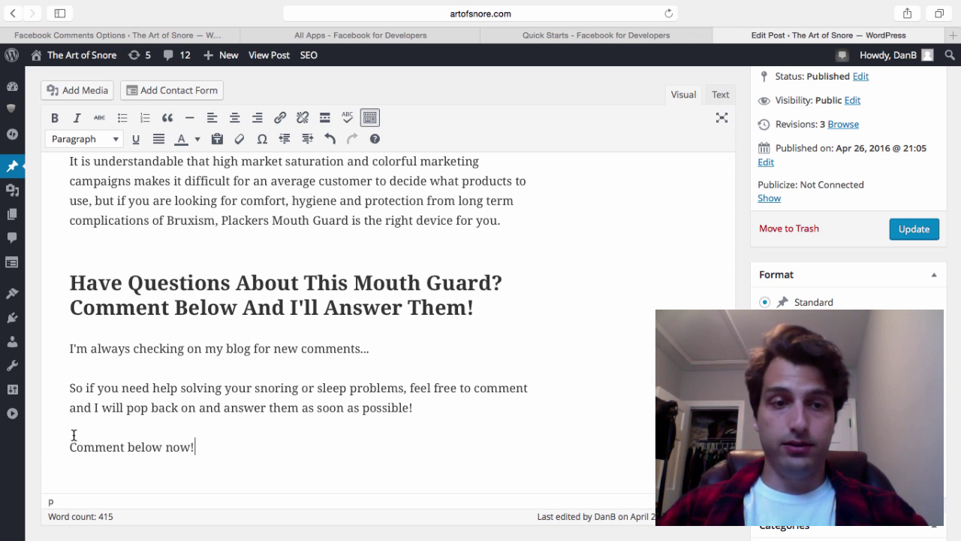
Underline 'Comment below now' in the last line of the comment prompt
drag(73, 446, 192, 448)
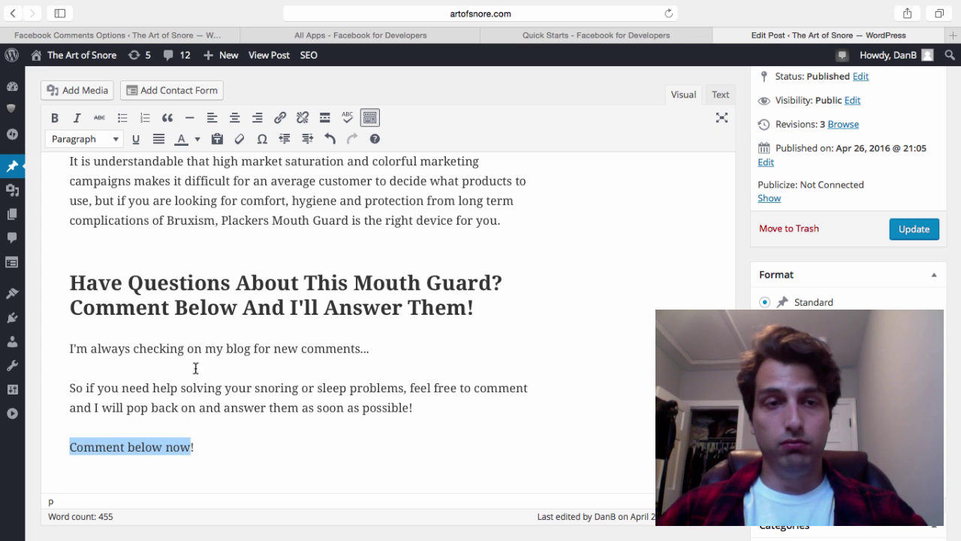
click(142, 138)
click(326, 348)
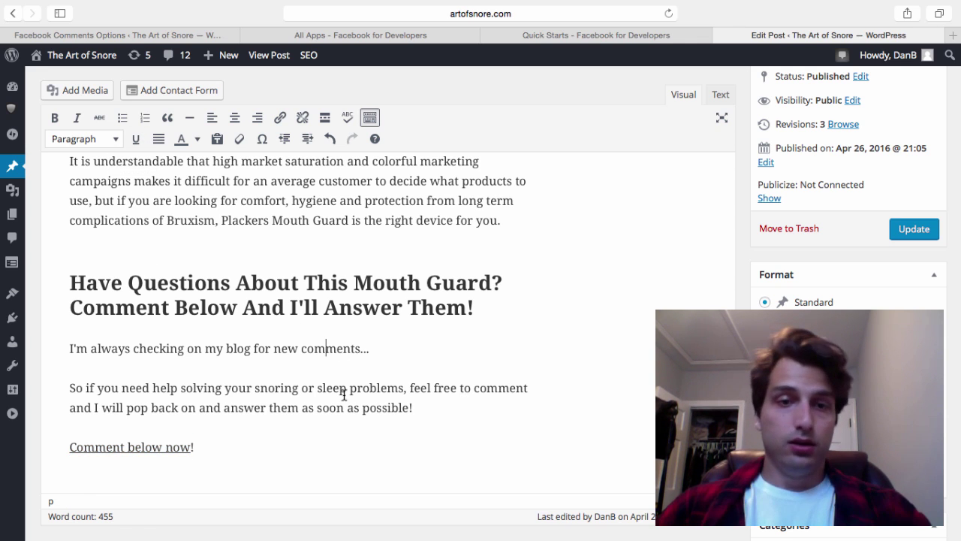
Confirm the call-to-action heading is Heading 2, then update the post
click(142, 246)
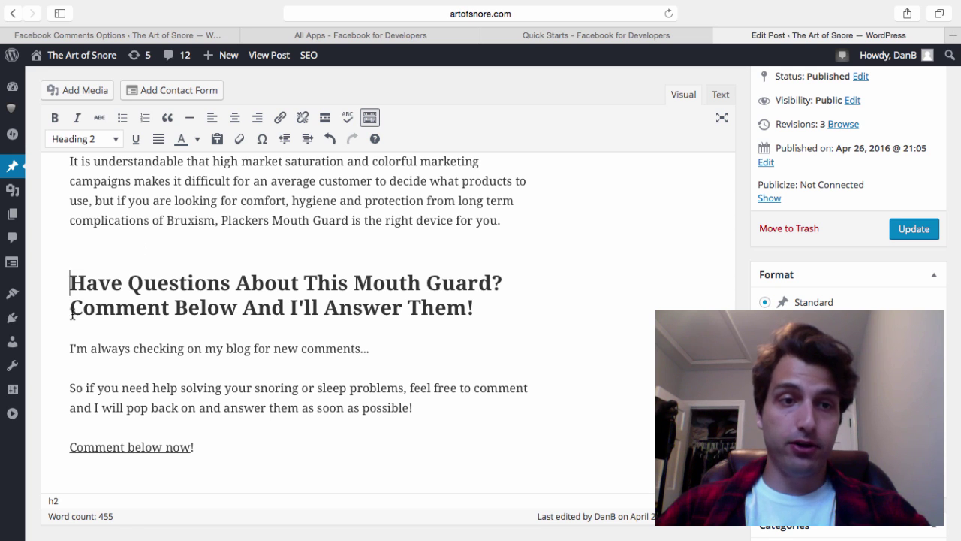
drag(69, 282, 197, 450)
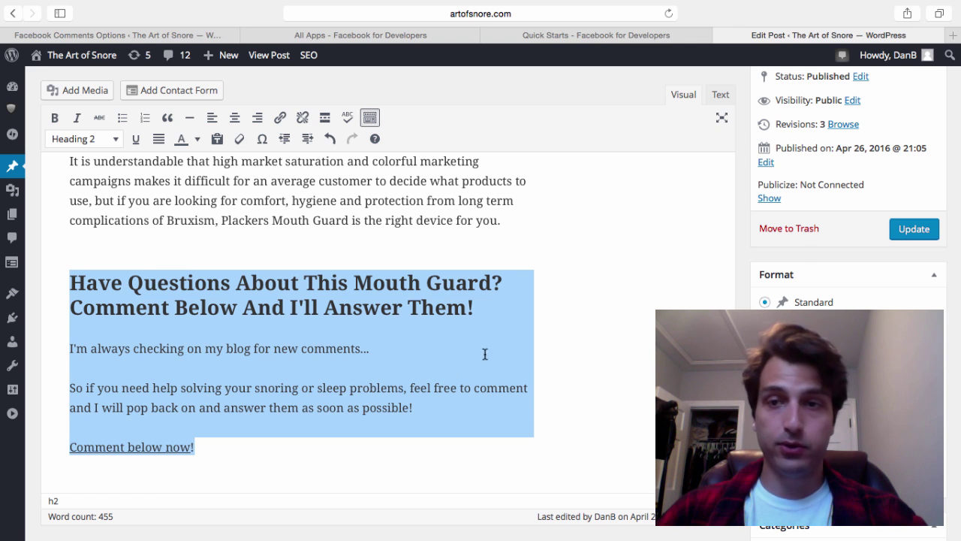
click(894, 234)
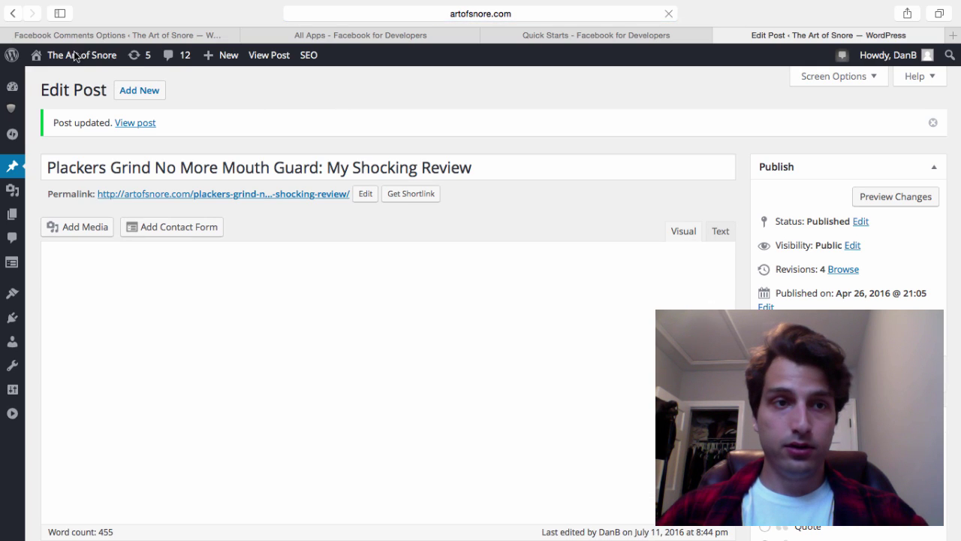
View the live post, checking the new heading, prompt and the 0-comment Facebook box
click(140, 123)
scroll(440, 143, down, 20)
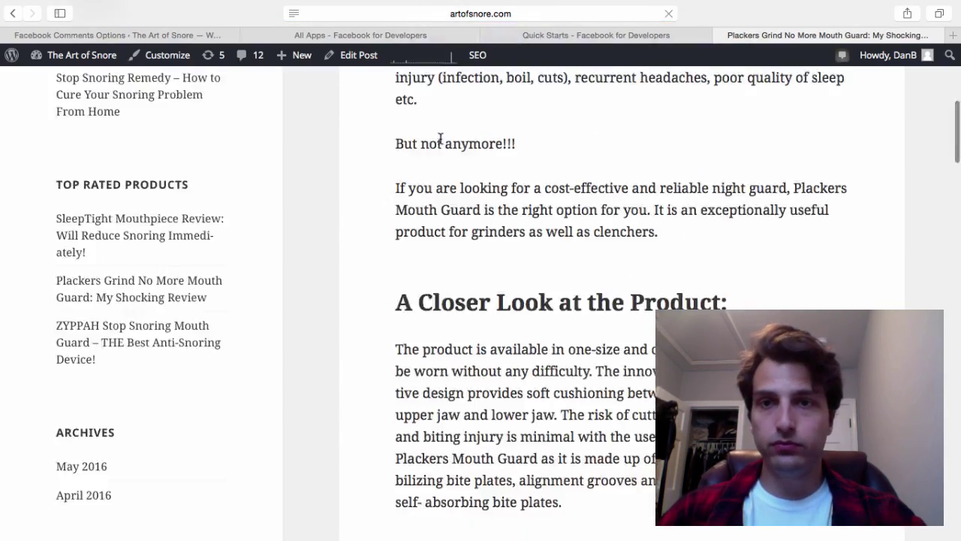
scroll(440, 140, up, 1)
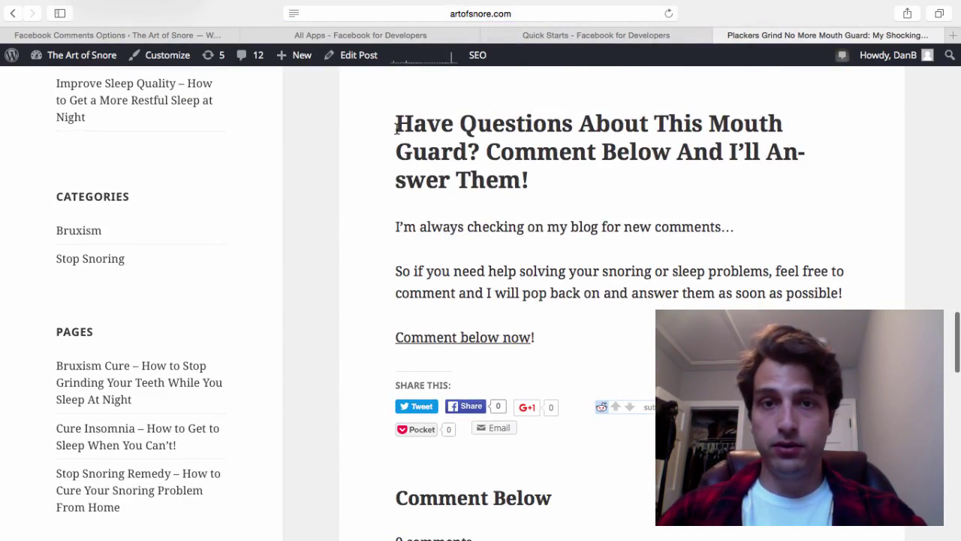
drag(396, 127, 497, 238)
scroll(585, 339, down, 5)
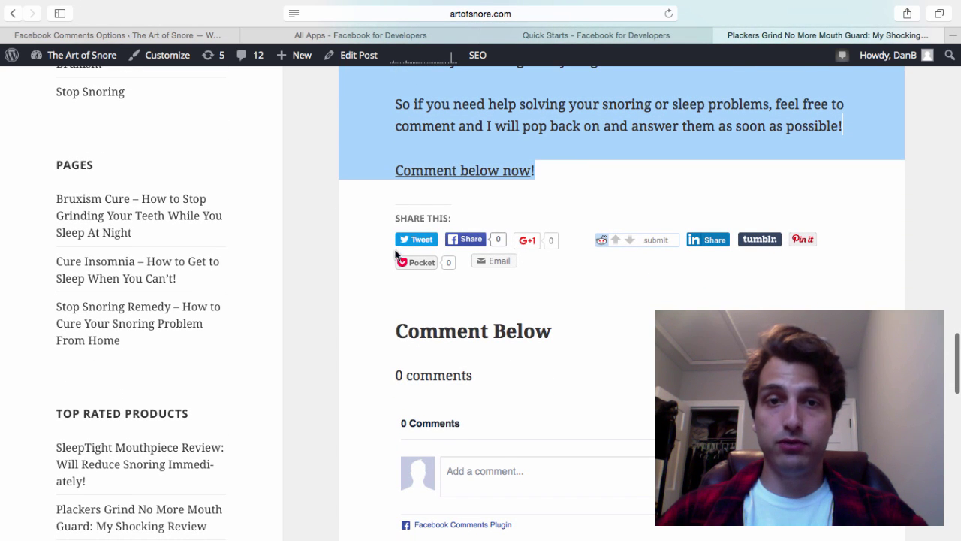
scroll(407, 336, down, 4)
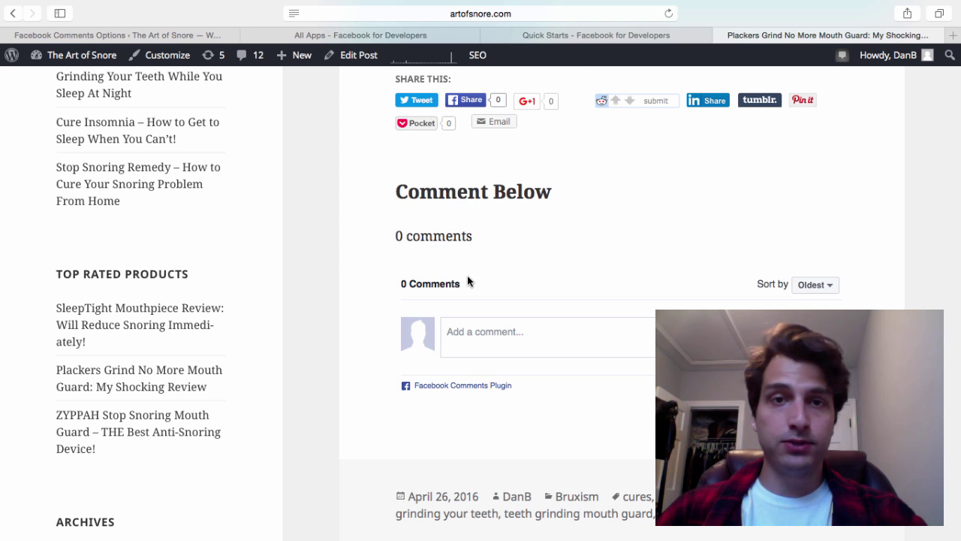
drag(751, 100, 798, 148)
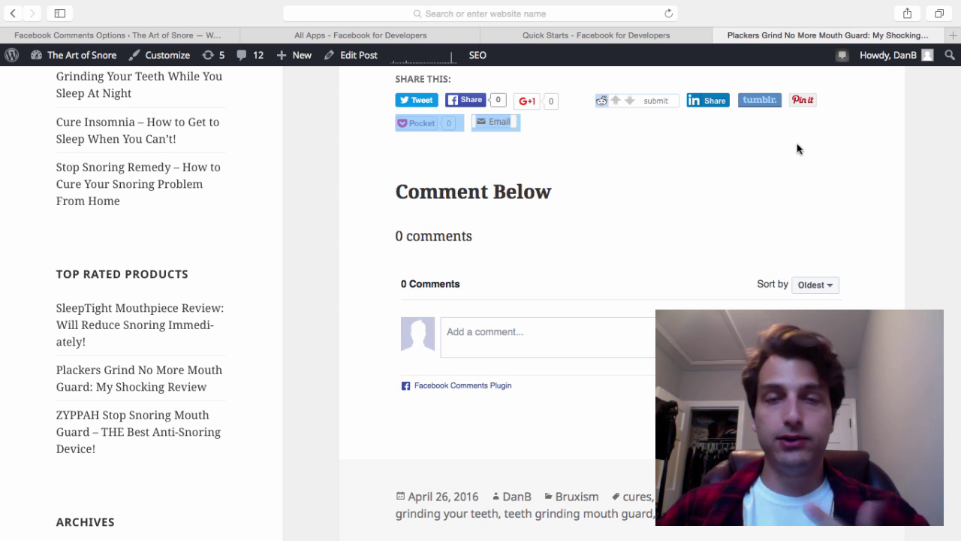
Load deadbeatsuperaffiliate.com in the current Safari tab
click(624, 13)
text(dea)
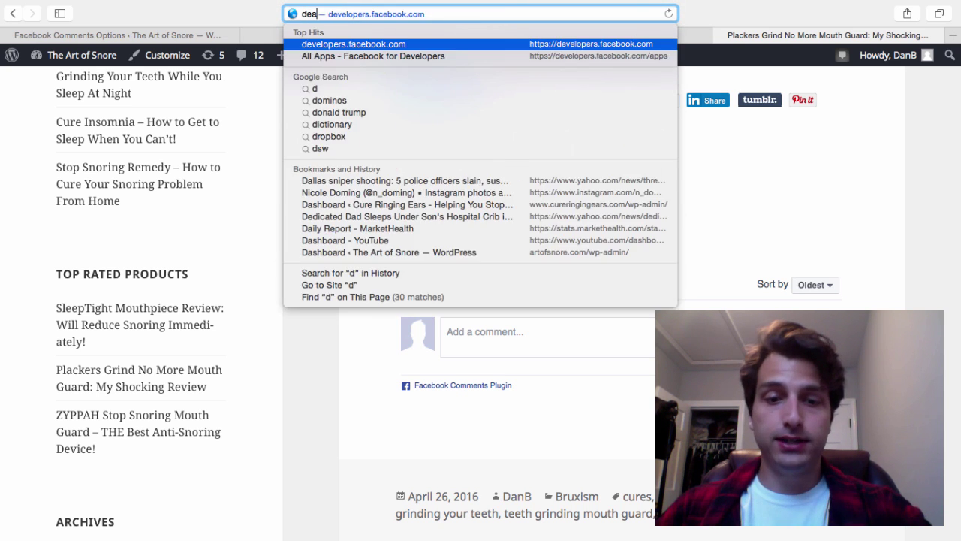
text(dbeatsupera)
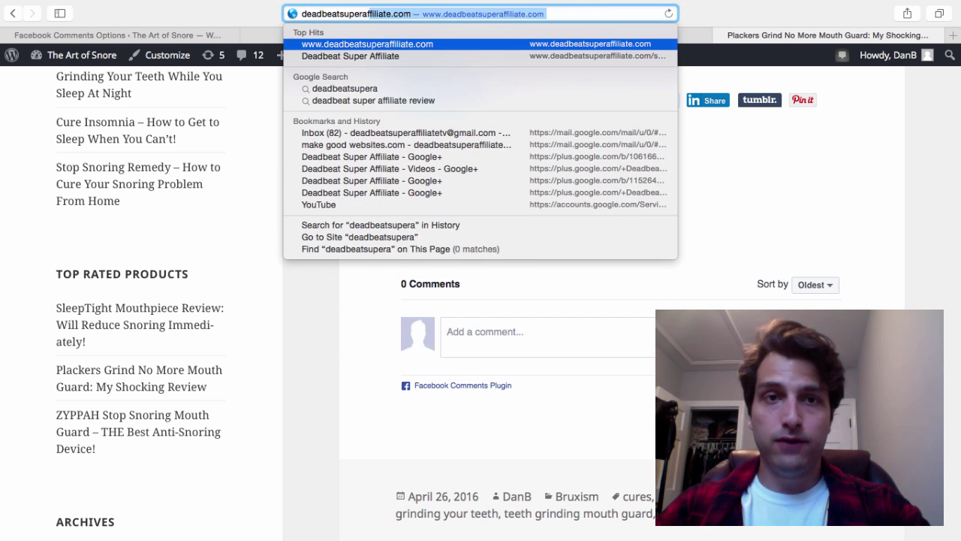
text(ffiliate)
key(Return)
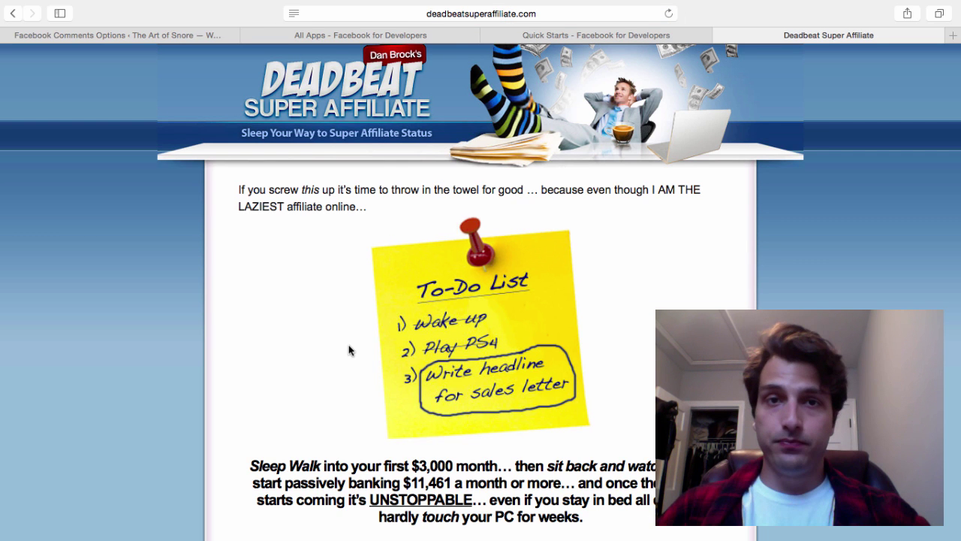